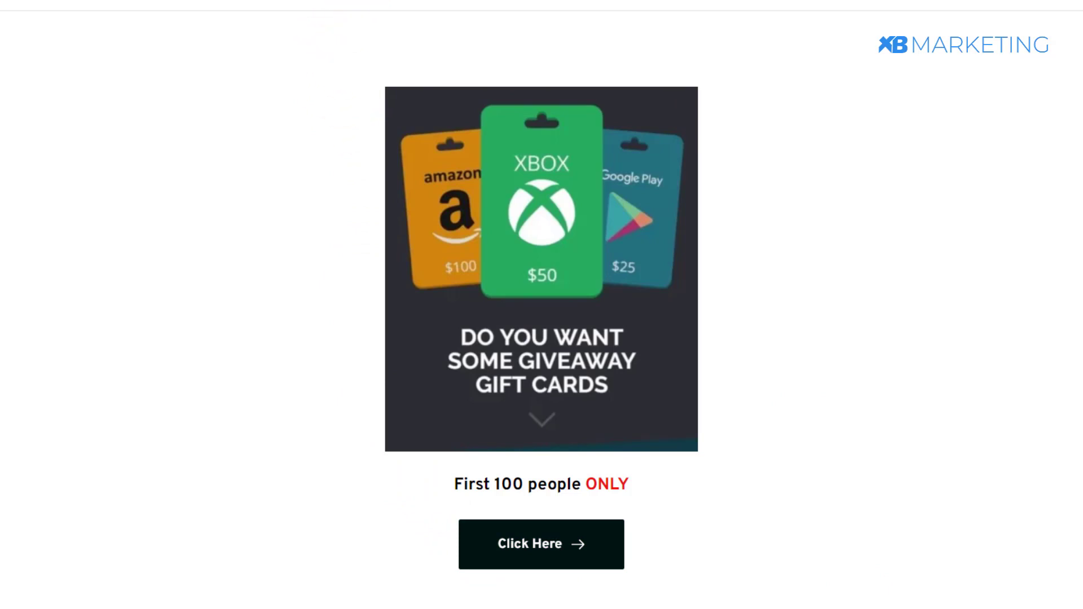
- Look over the Brizy homepage and the gift-card giveaway page, then go to OGAds Content Lockers
left_click(358, 2)
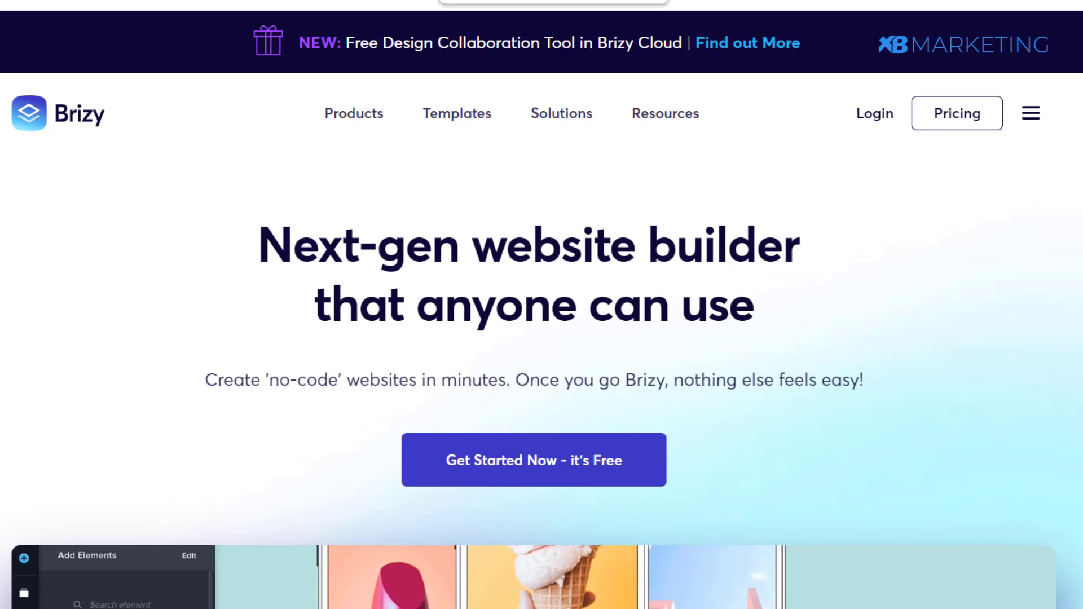
left_click(626, 1)
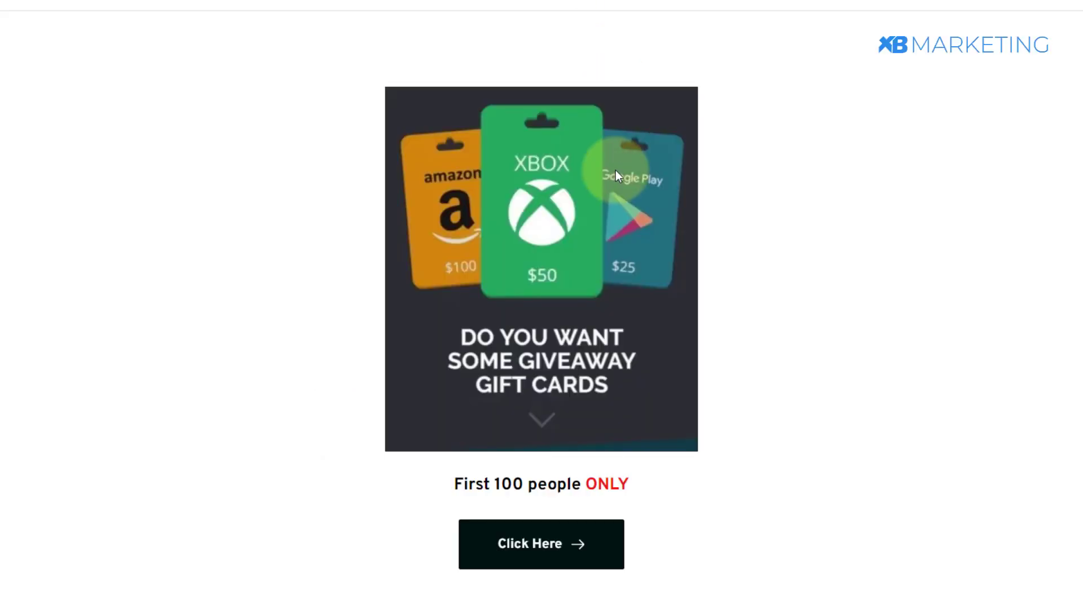
left_click(107, 2)
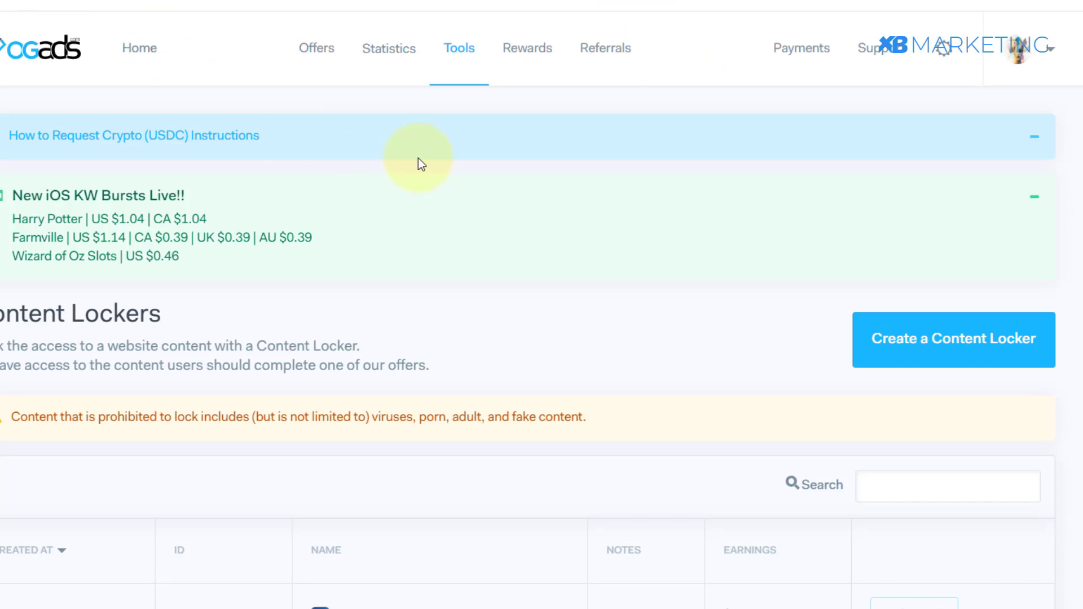
- Start a new content locker named 'example'
mouse_move(430, 53)
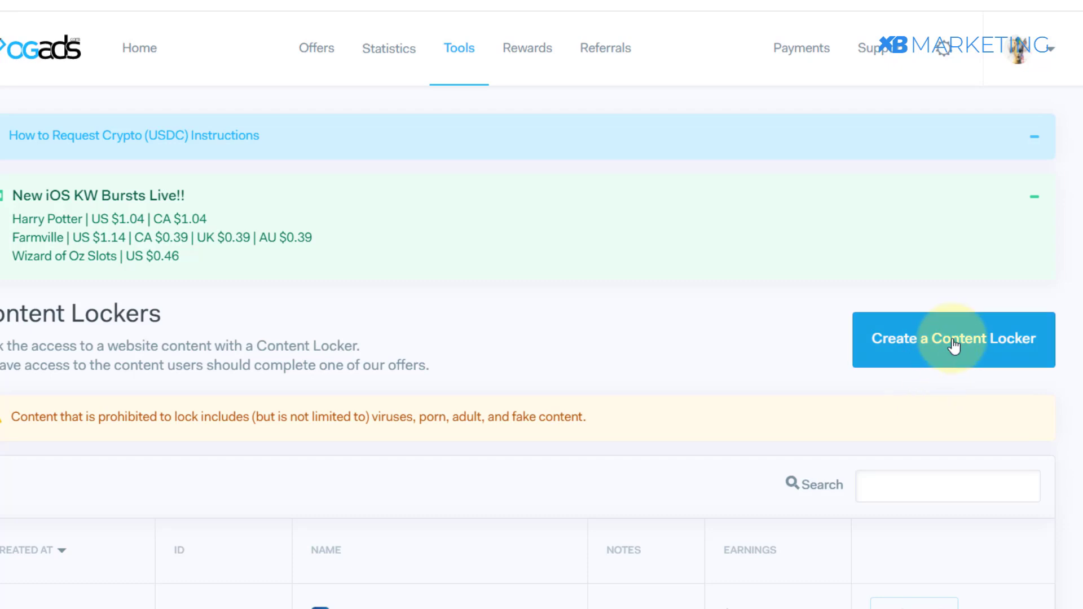
left_click(954, 341)
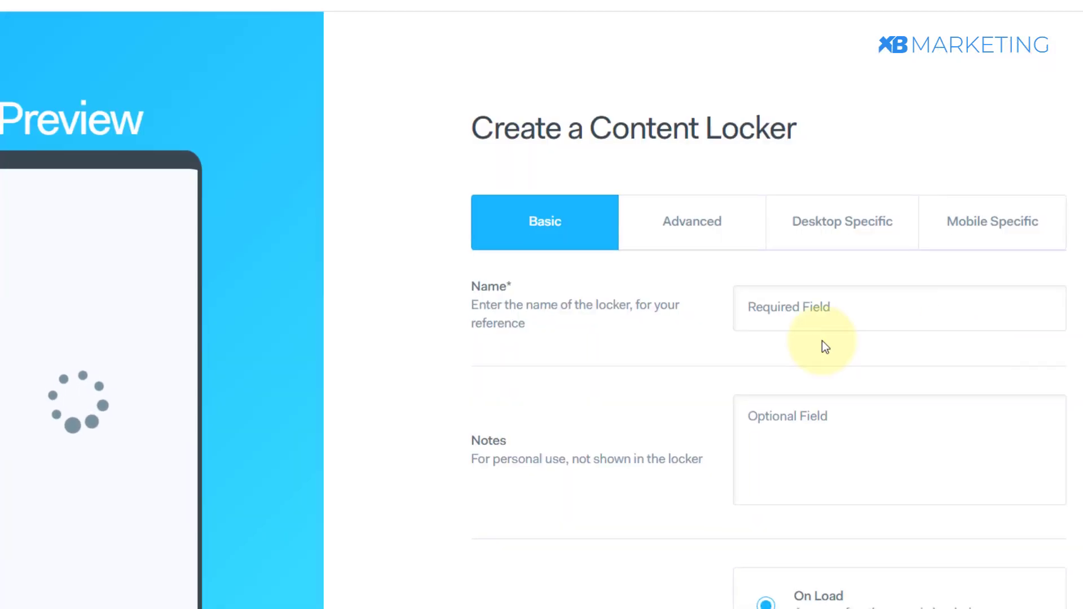
type("ex")
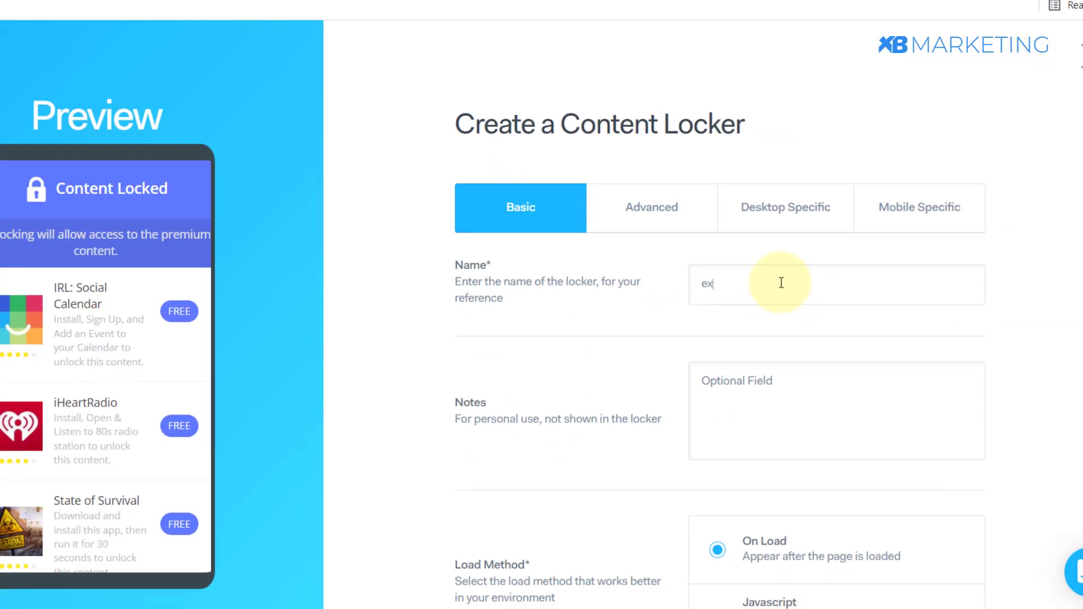
type("ample")
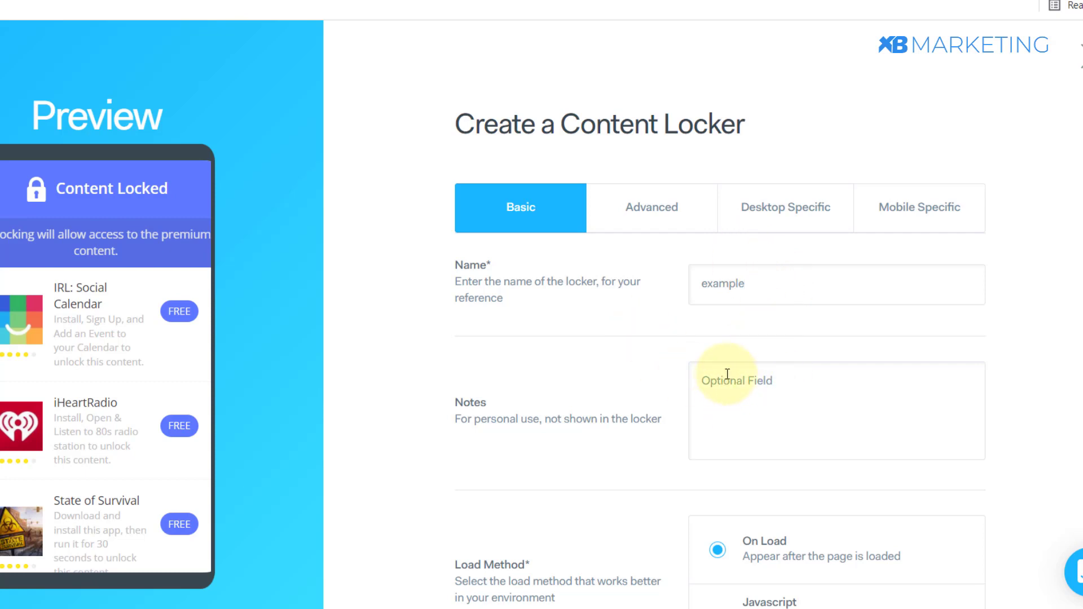
scroll(723, 377, "down", 3)
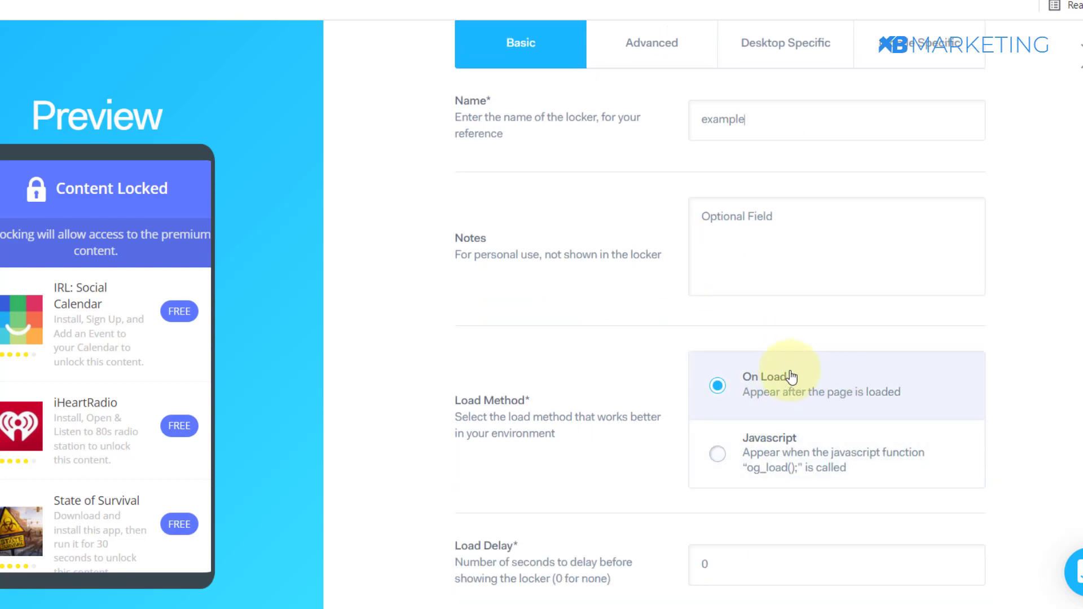
scroll(786, 382, "down", 3)
scroll(750, 333, "down", 4)
- Try the Redirect unlock action, then set it back to Remove Locker
left_click(718, 295)
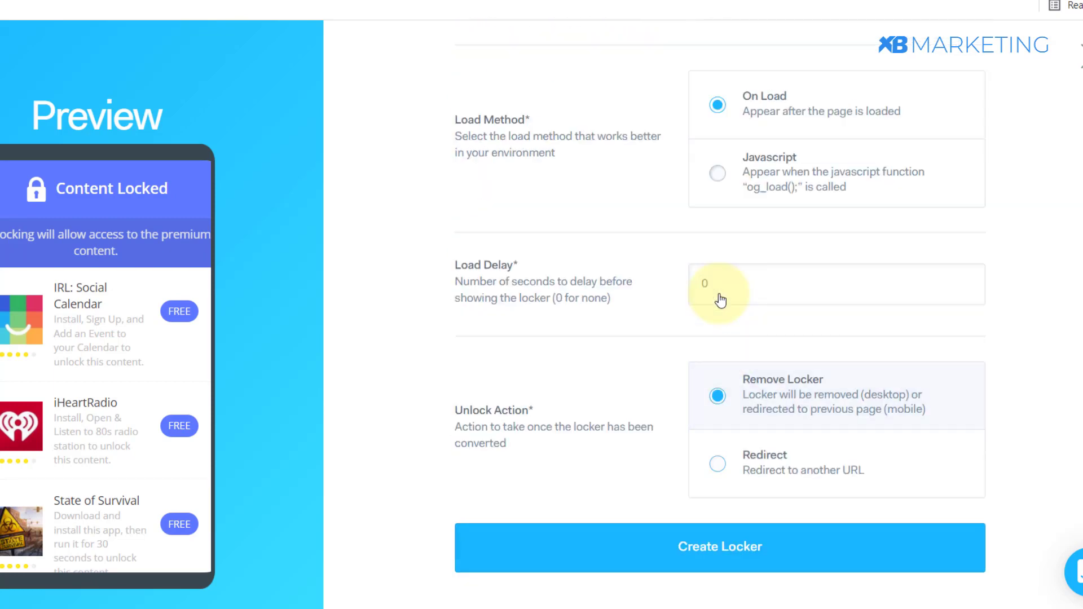
scroll(817, 418, "up", 1)
scroll(811, 440, "down", 1)
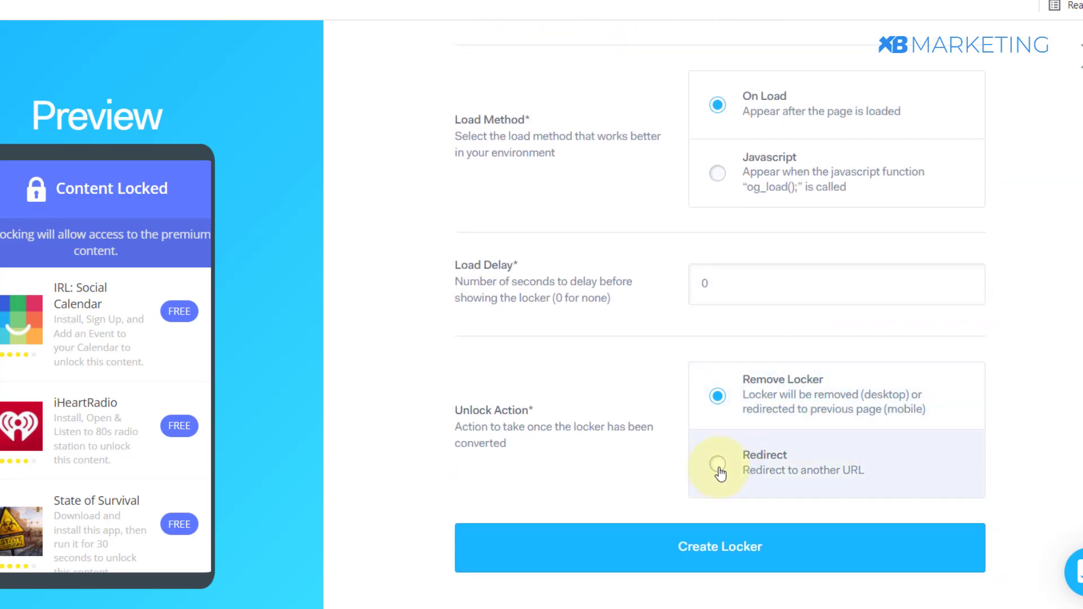
left_click(718, 468)
scroll(716, 428, "down", 2)
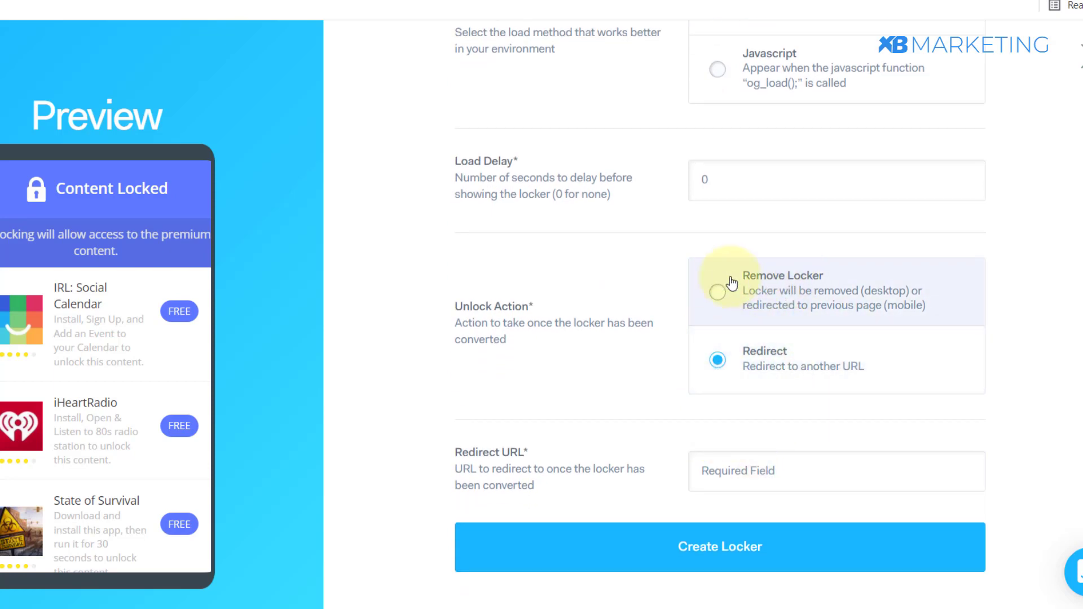
left_click(754, 463)
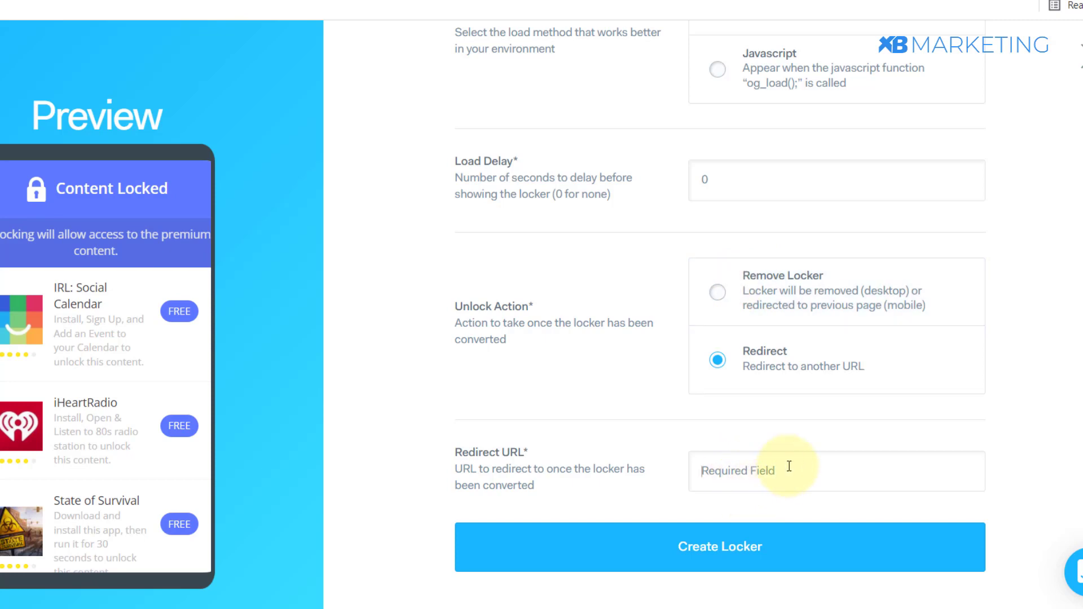
left_click(717, 293)
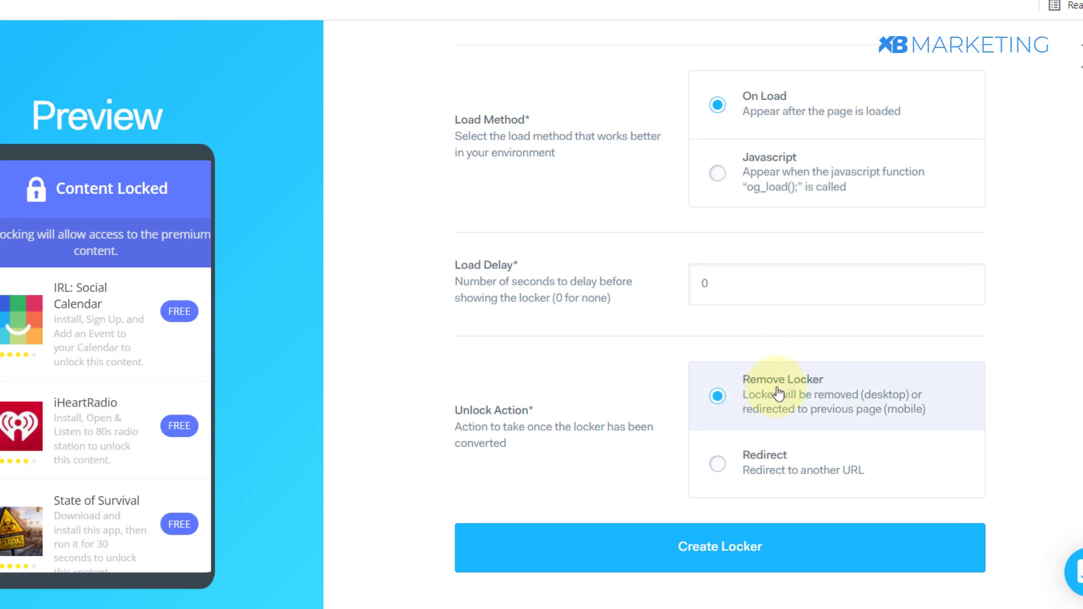
scroll(782, 407, "up", 7)
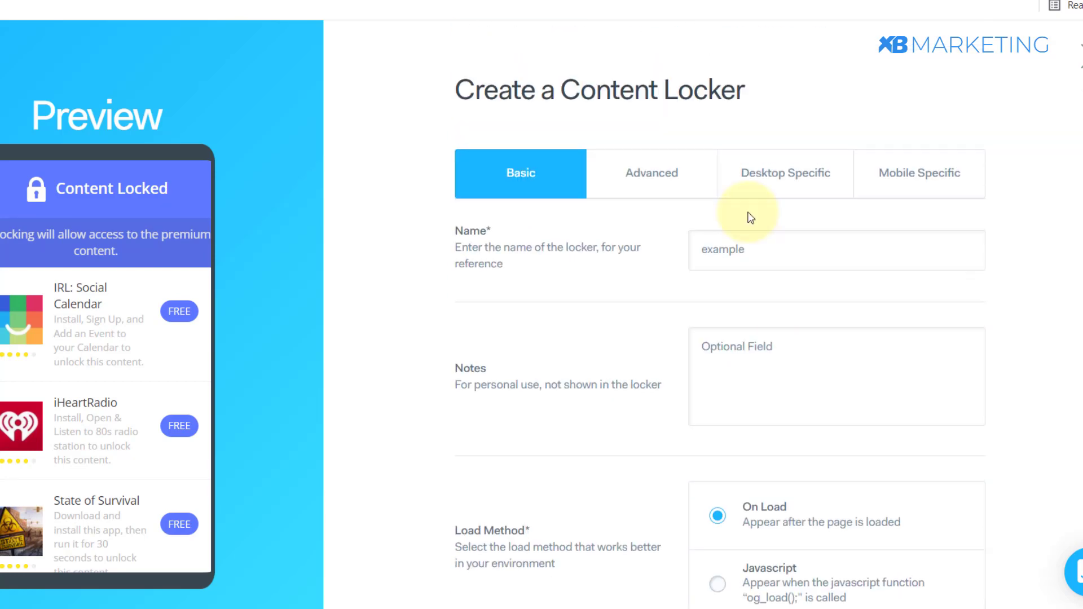
scroll(772, 358, "down", 2)
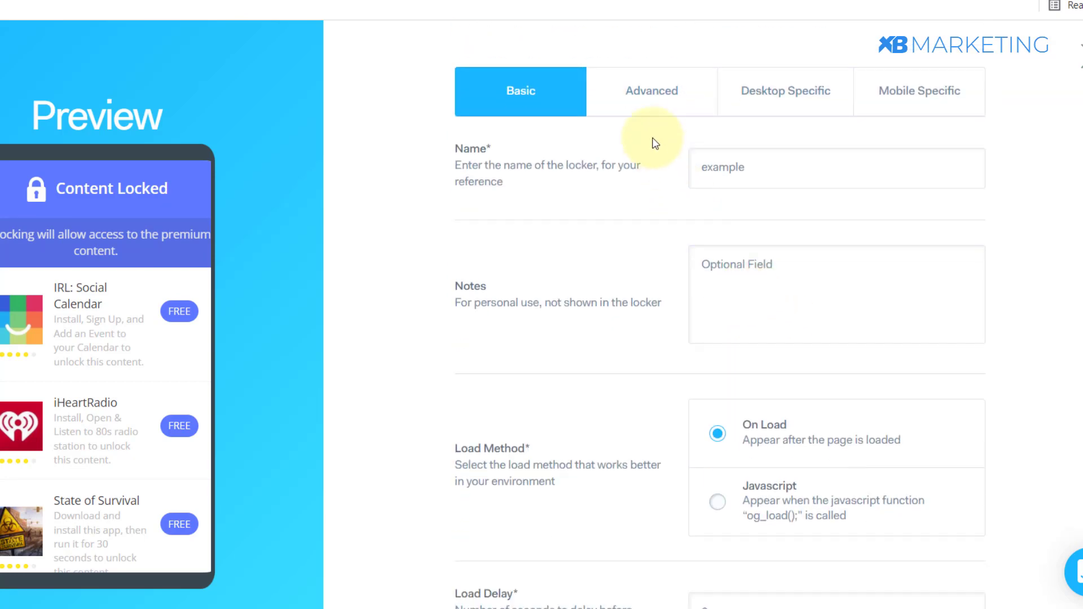
- Keep Conversions Required at One under Advanced, then view the Desktop Specific settings
left_click(628, 102)
left_click(712, 257)
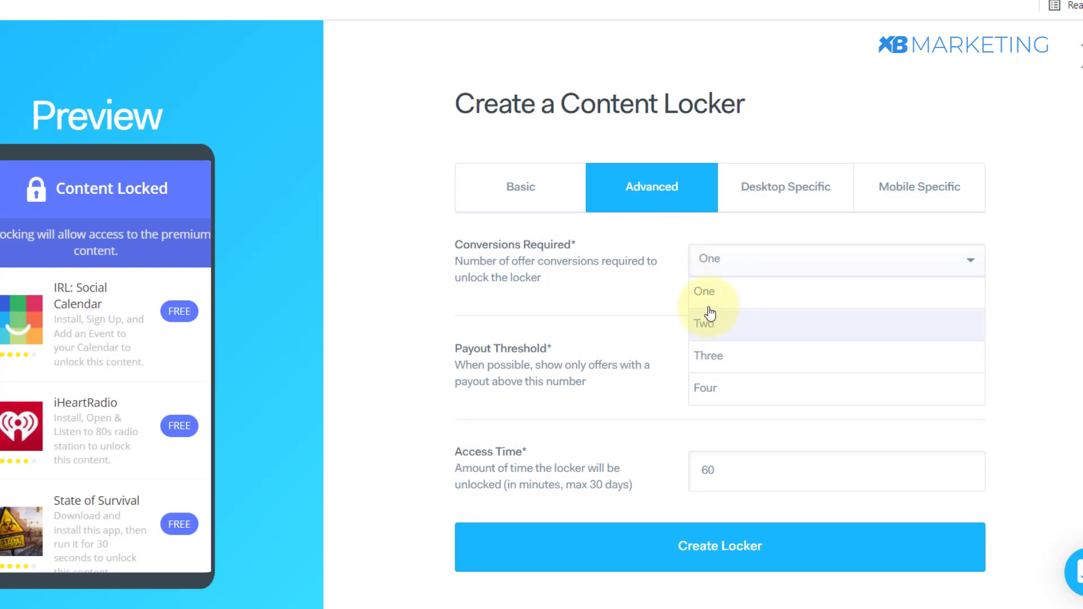
left_click(678, 290)
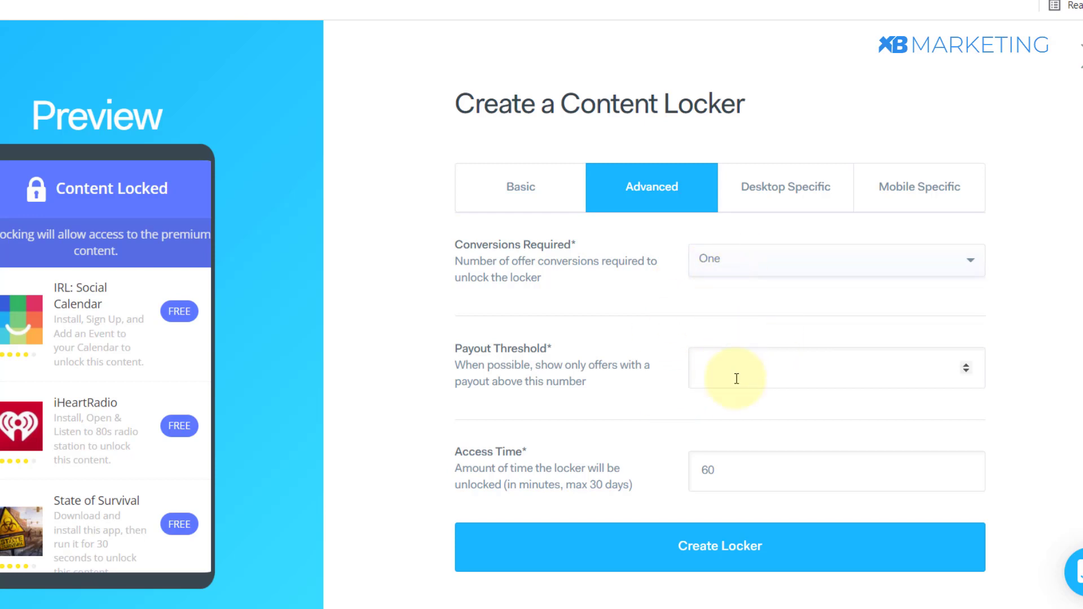
left_click(746, 192)
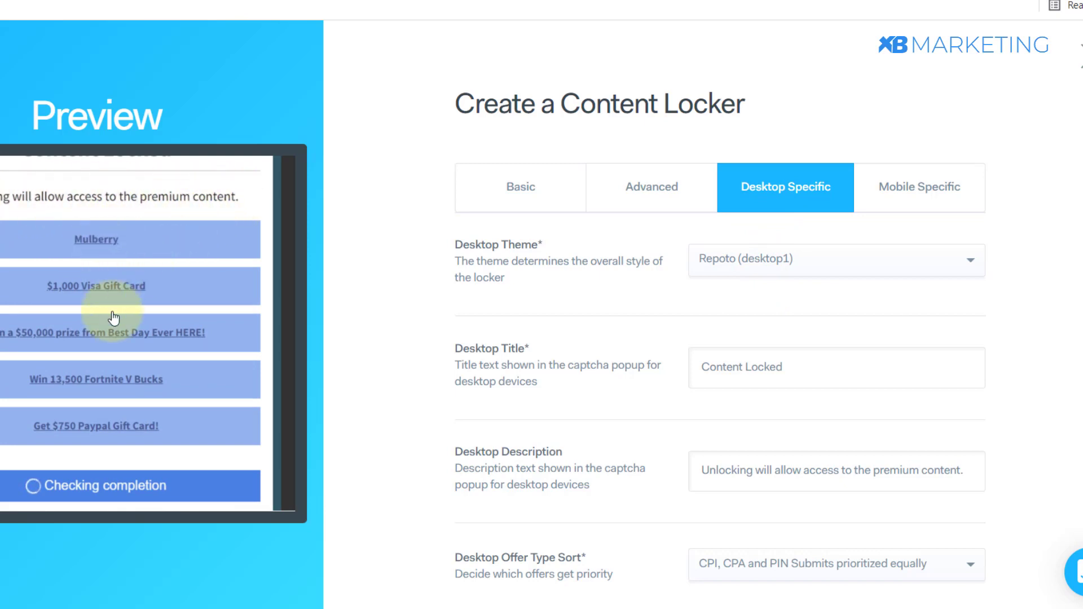
- Set Desktop Offer Type Sort to 'CPA + PIN Submits prioritized, then CPI'
left_click(911, 200)
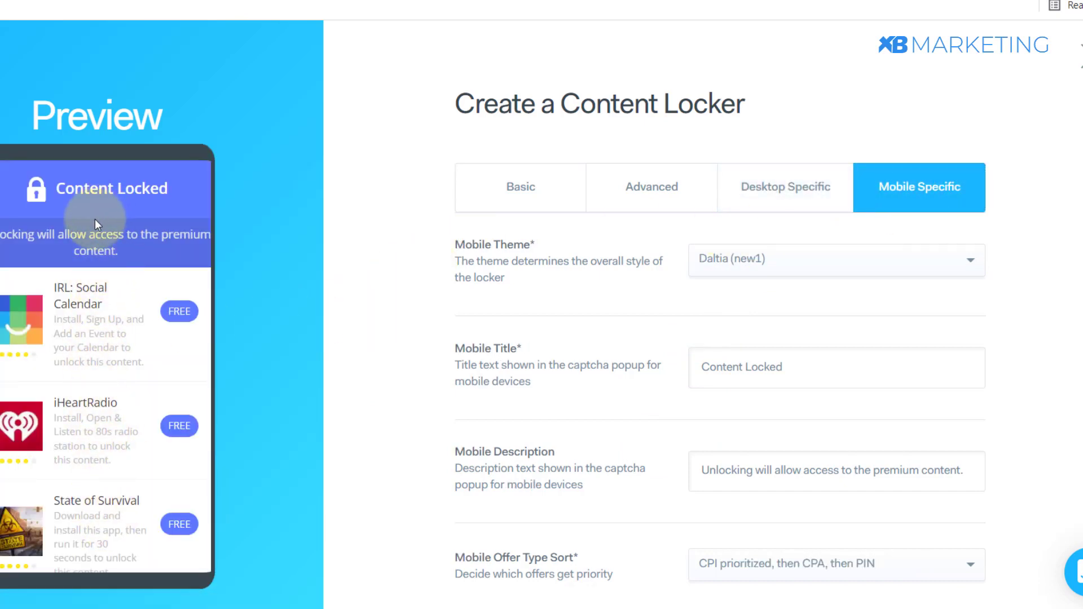
left_click(749, 203)
scroll(749, 215, "down", 3)
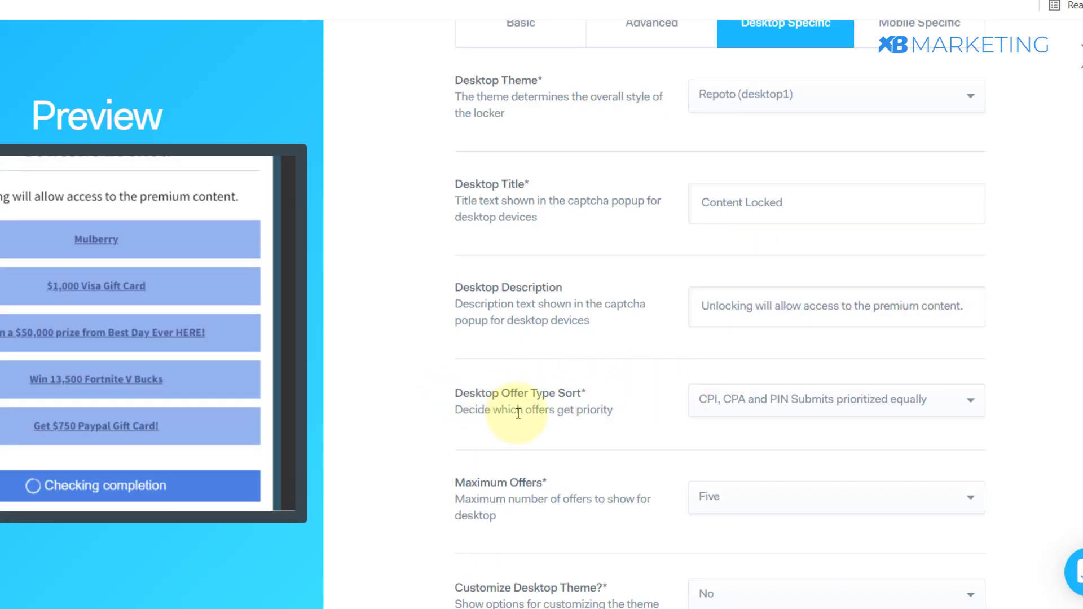
left_click(767, 402)
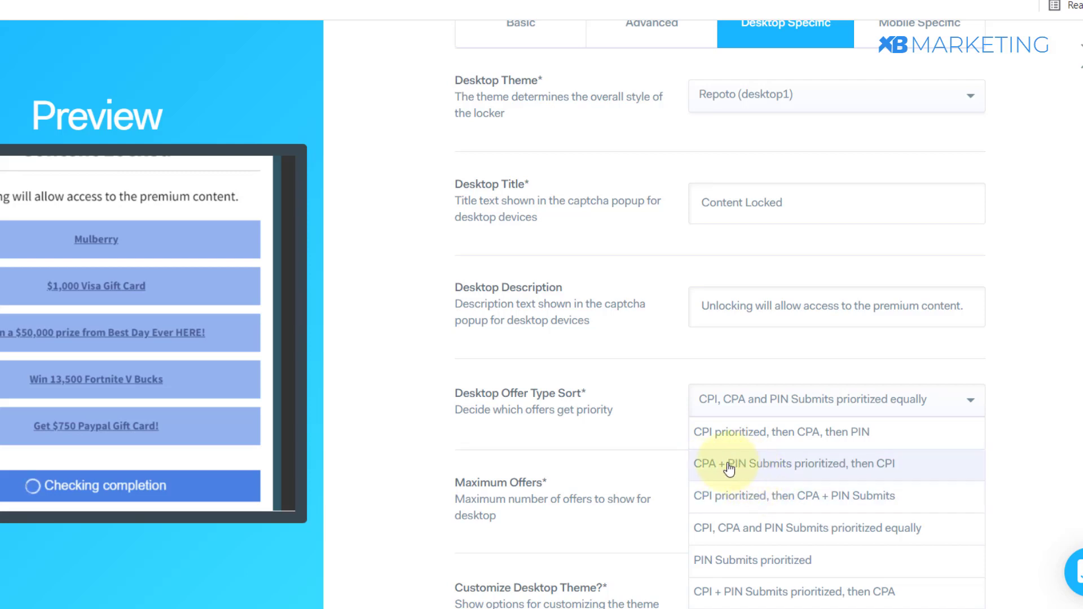
left_click(896, 466)
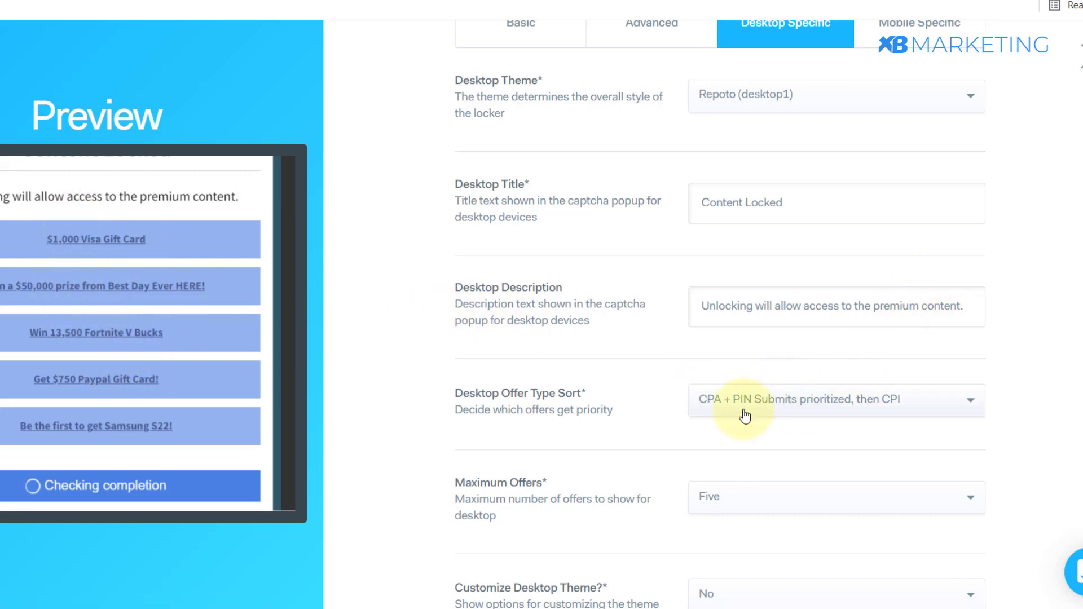
scroll(779, 422, "up", 2)
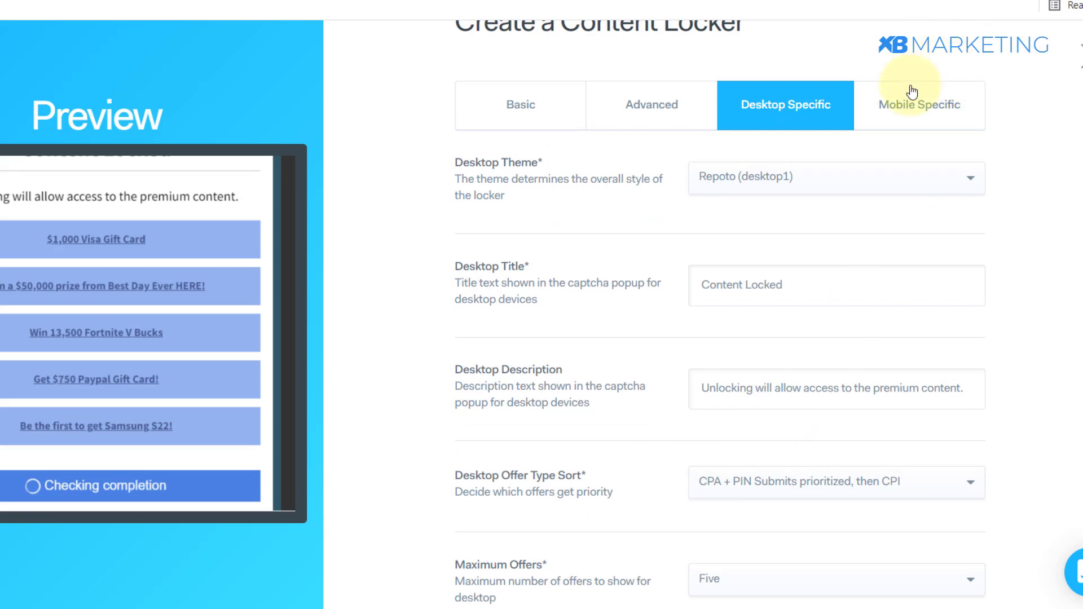
- Set Mobile Offer Type Sort to 'CPA + PIN Submits prioritized, then CPI'
left_click(906, 108)
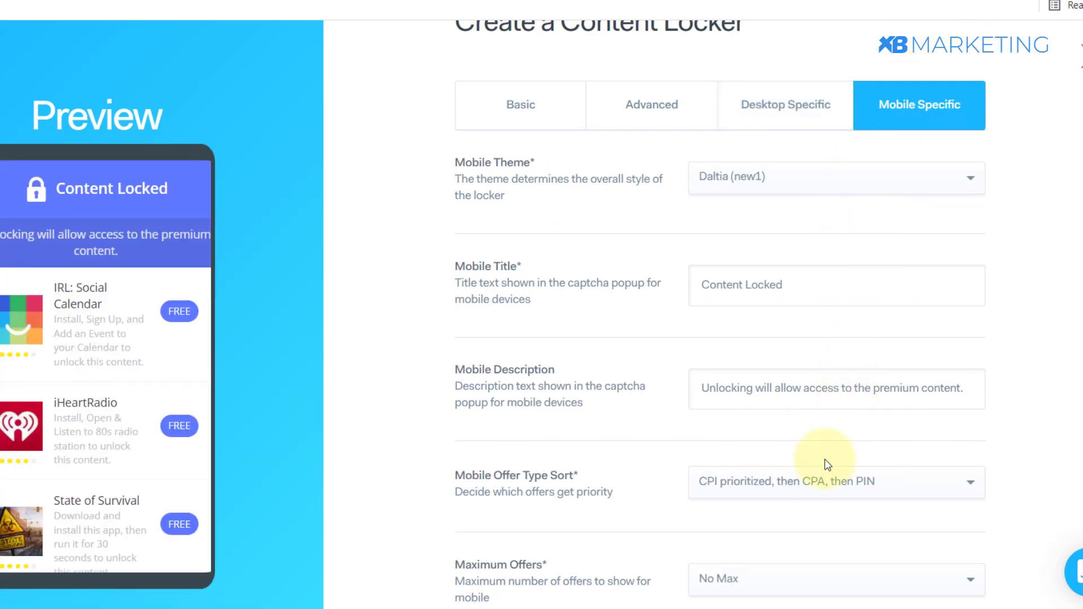
left_click(804, 492)
scroll(813, 491, "down", 2)
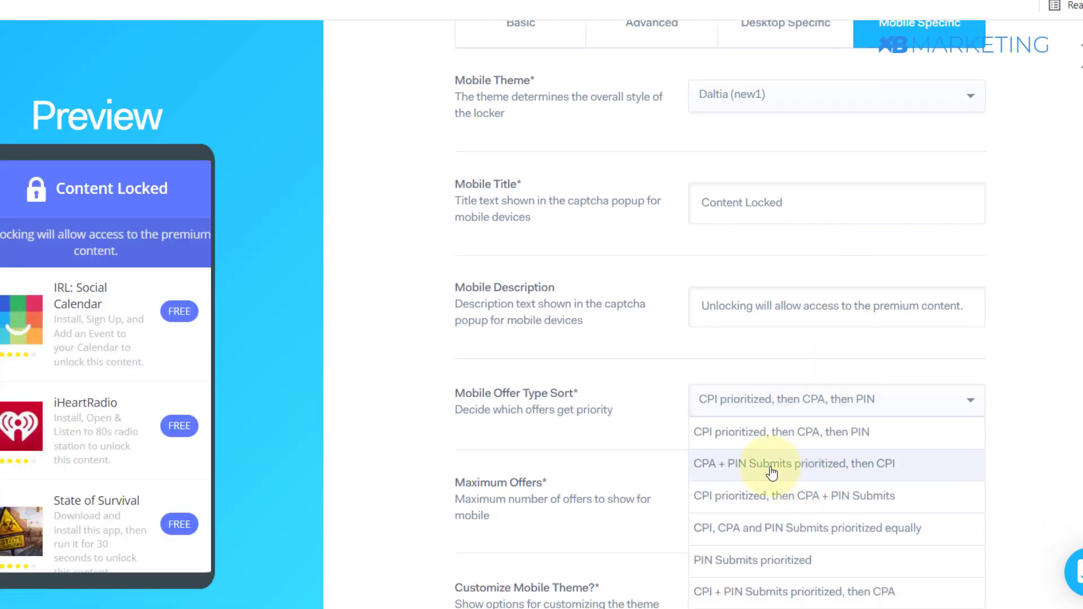
left_click(779, 471)
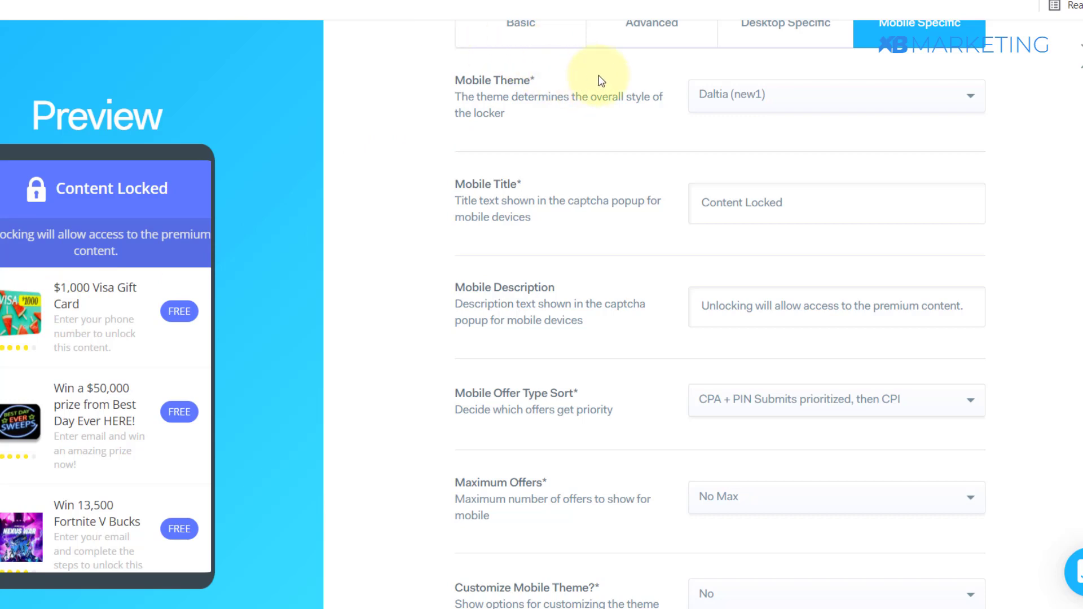
- Save the 'example' content locker with Create Locker
scroll(784, 164, "up", 1)
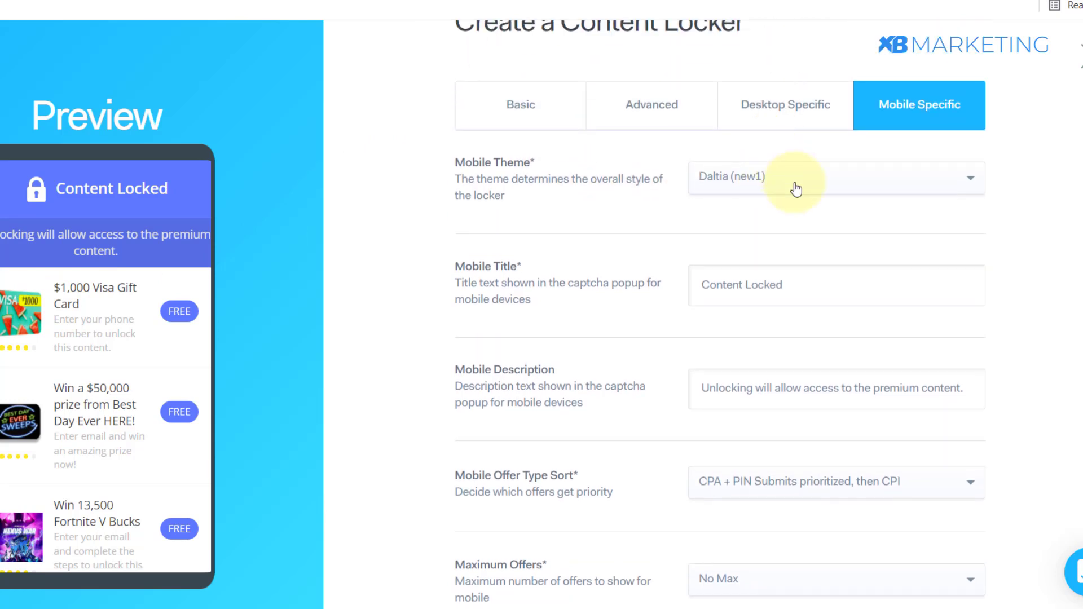
scroll(827, 293, "down", 1)
scroll(828, 294, "down", 2)
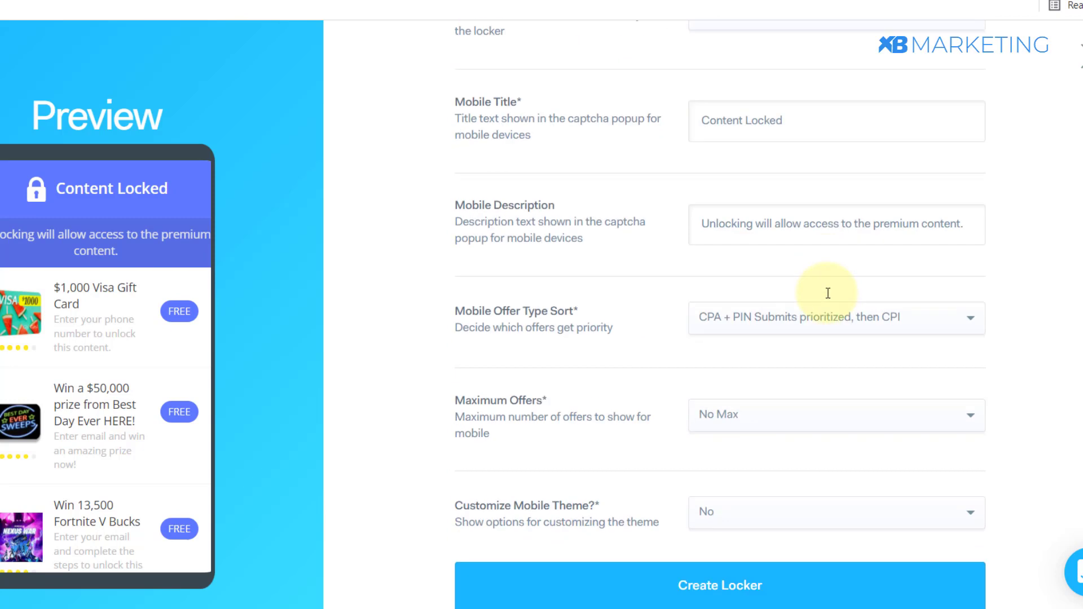
left_click(701, 596)
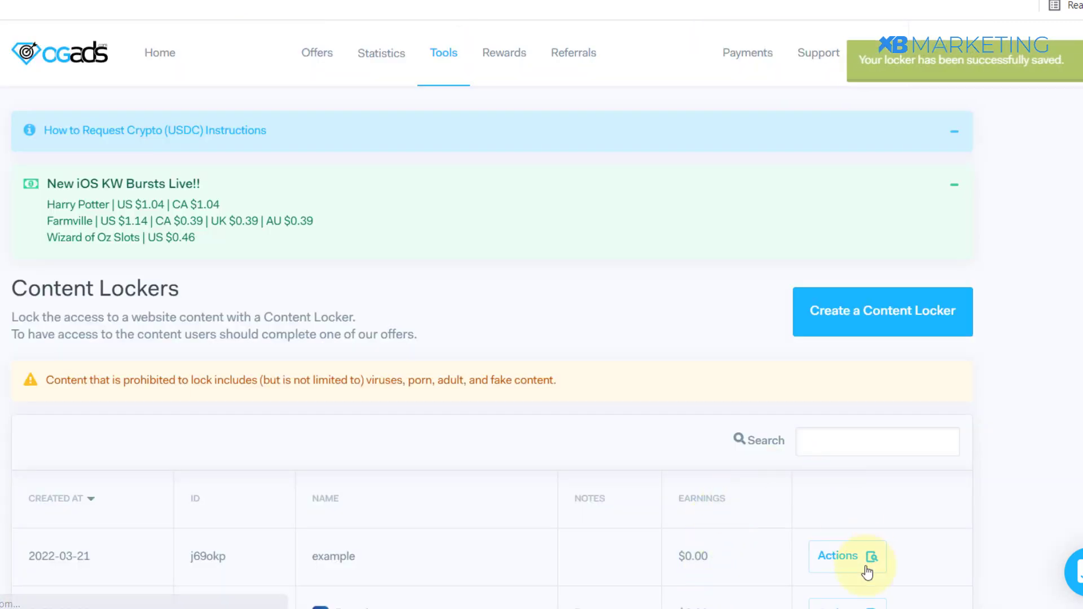
- Open the 'example' locker's details and copy its direct-link URL
left_click(838, 561)
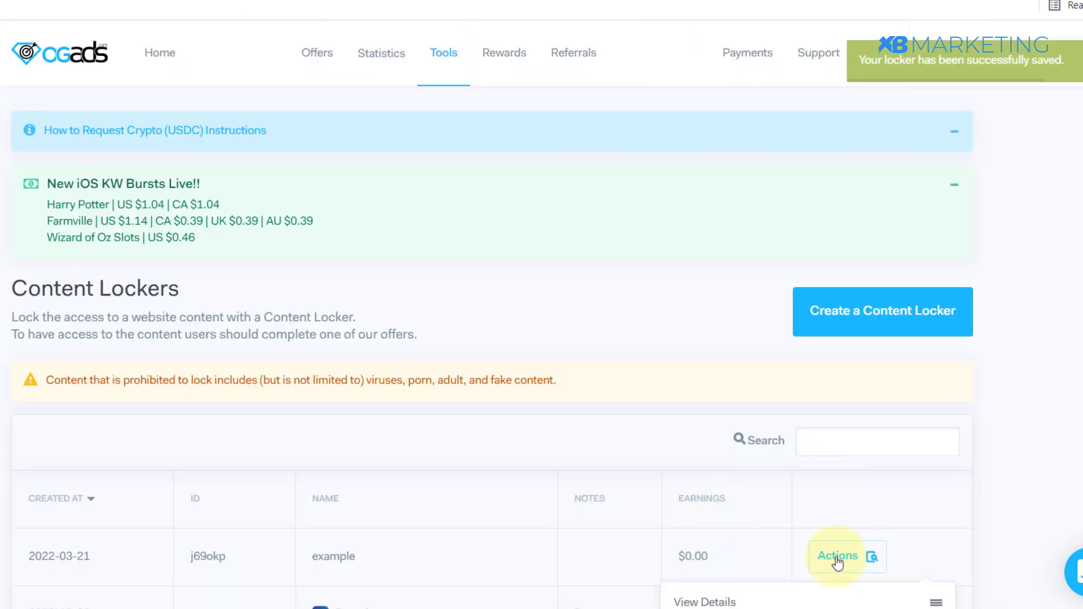
left_click(770, 603)
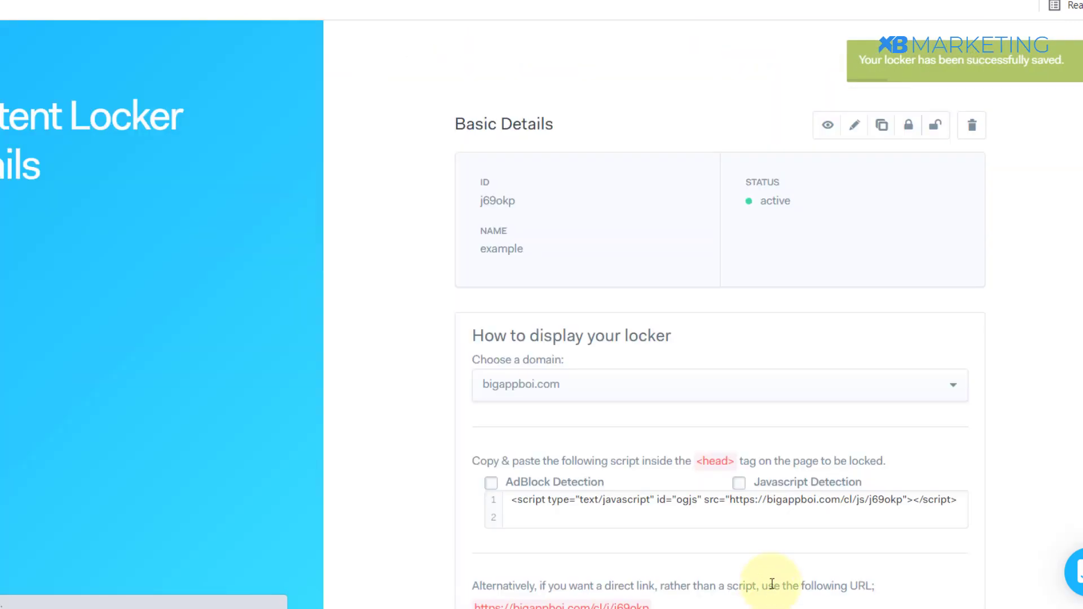
scroll(677, 435, "down", 3)
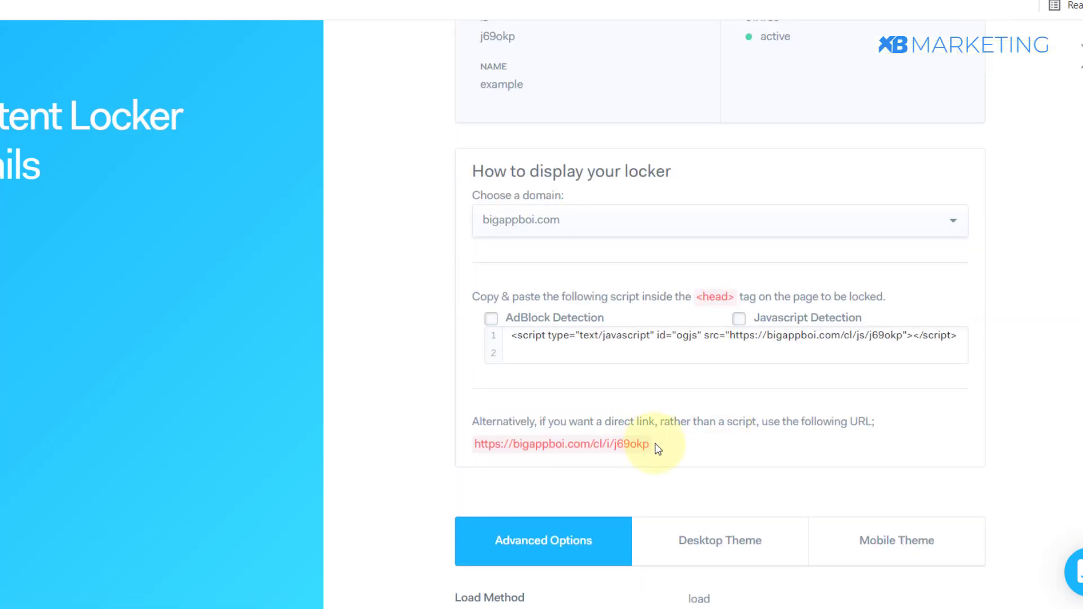
left_click_drag(655, 446, 456, 446)
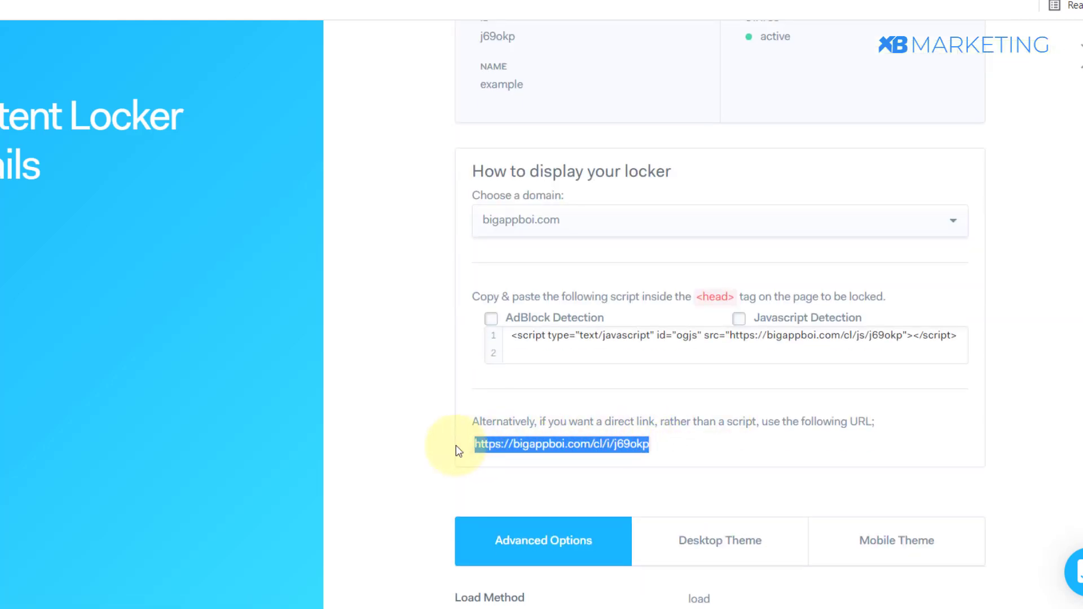
right_click(552, 445)
left_click(570, 461)
left_click(409, 290)
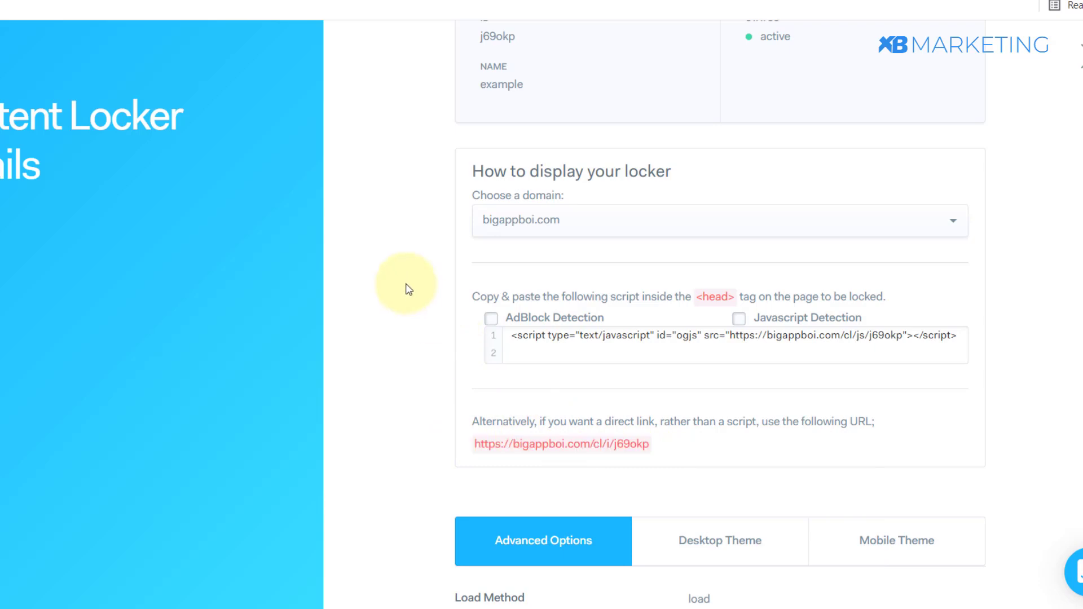
scroll(993, 169, "up", 3)
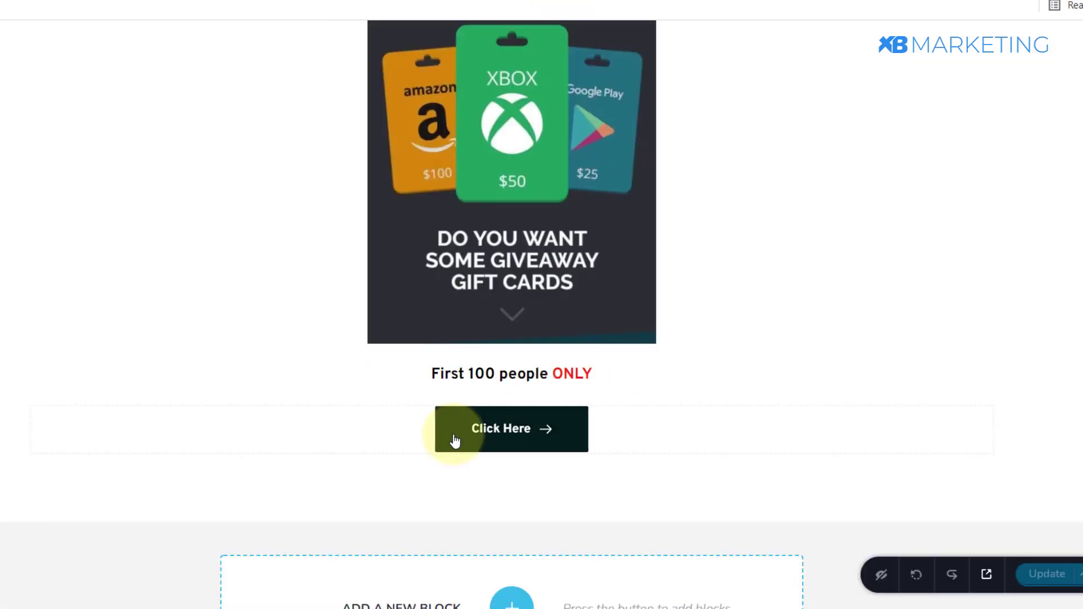
- Open the link settings of the Brizy page's Click Here button, then close them
scroll(454, 441, "up", 2)
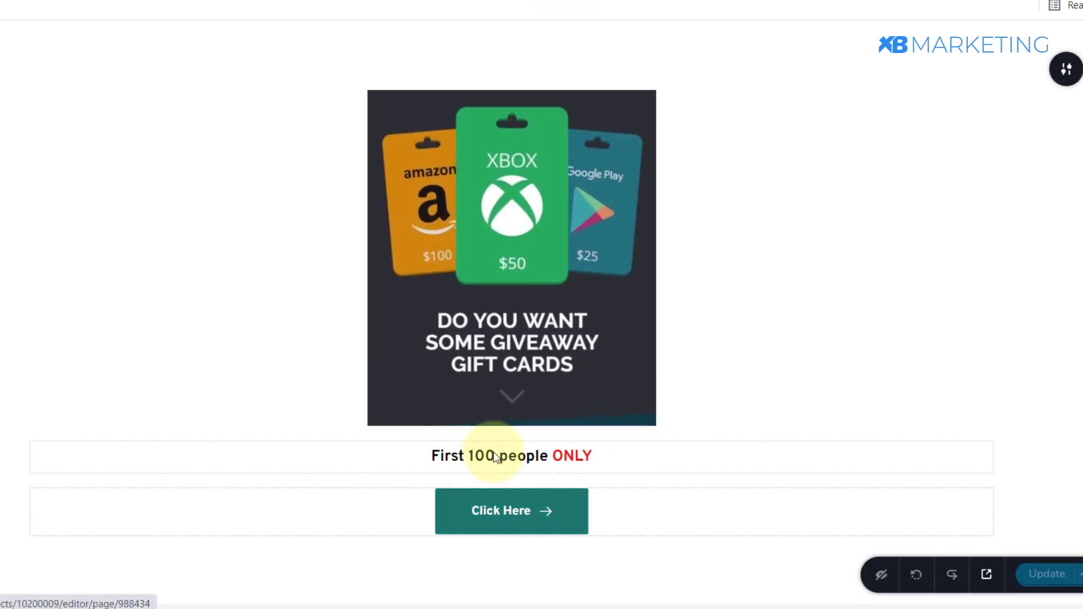
left_click(493, 510)
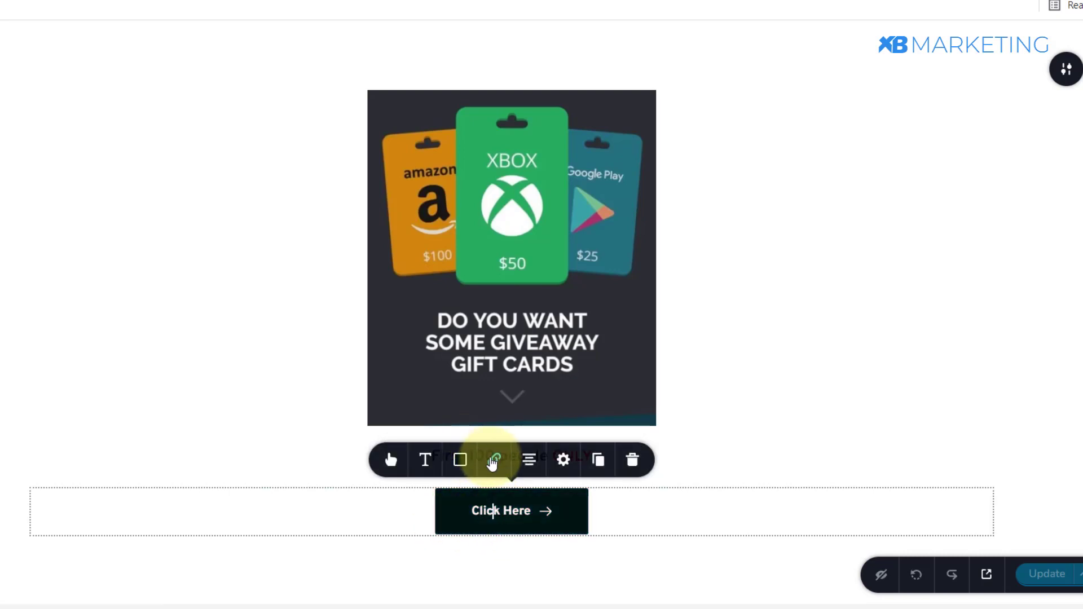
left_click(492, 462)
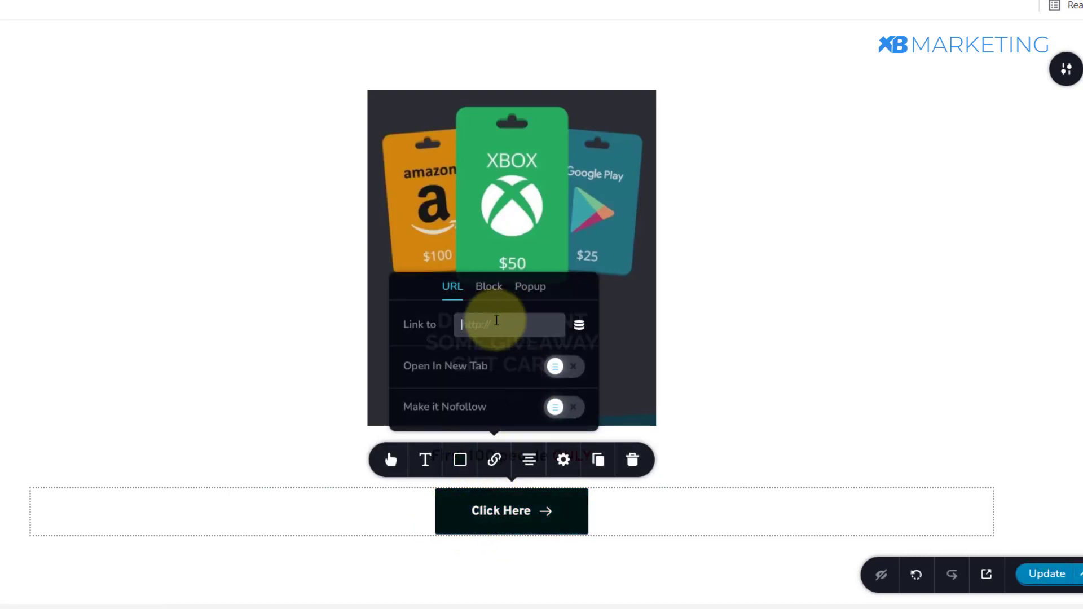
left_click(617, 17)
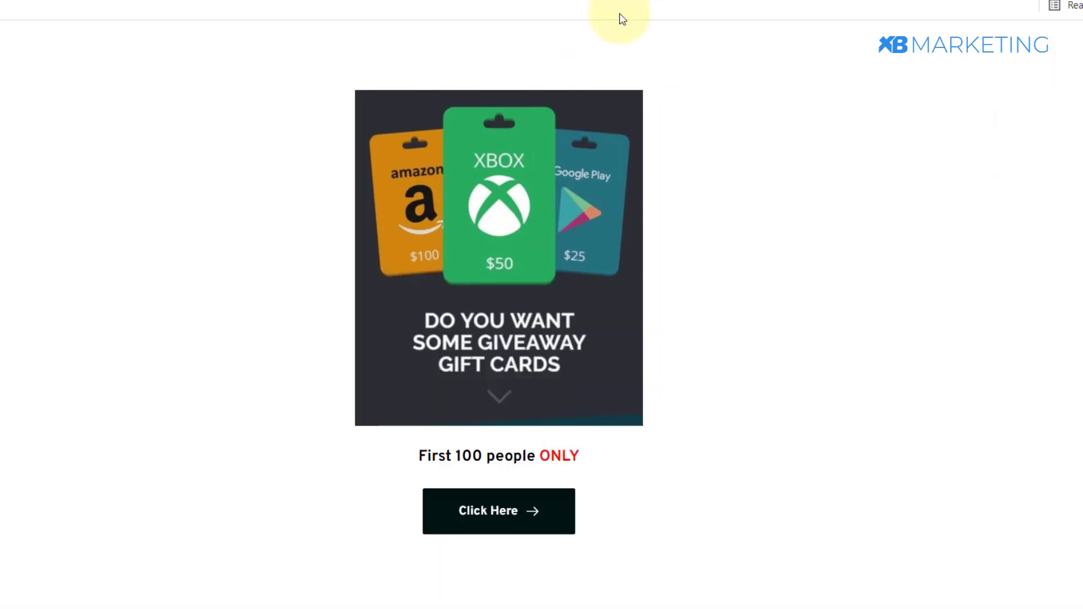
left_click(435, 245)
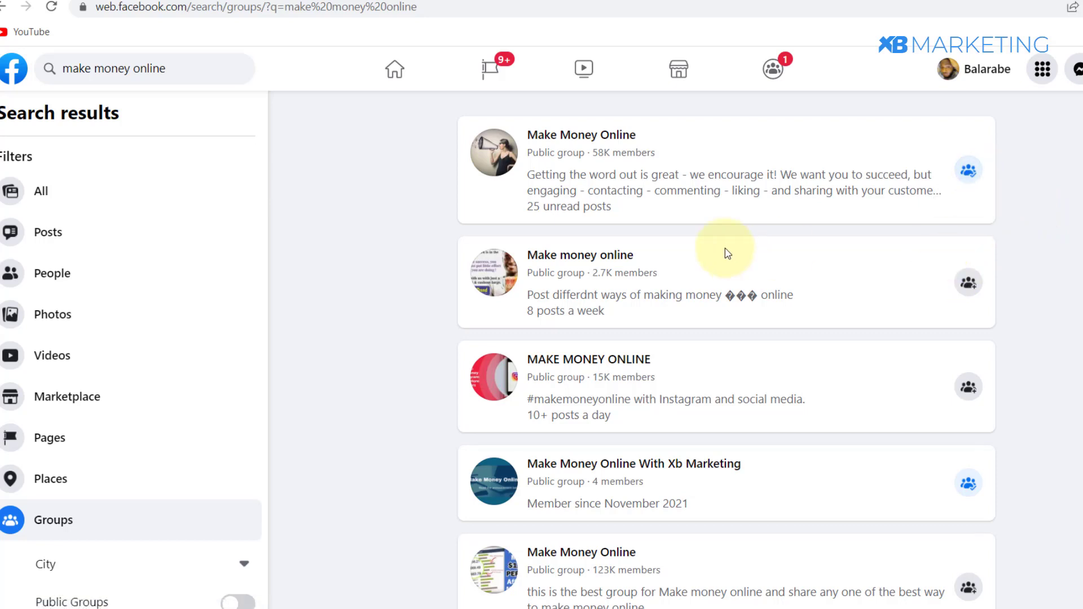
- Paste the GIFT CARD GIVEAWAY message into a Make Money Online group post, deleting 'below'
left_click(580, 140)
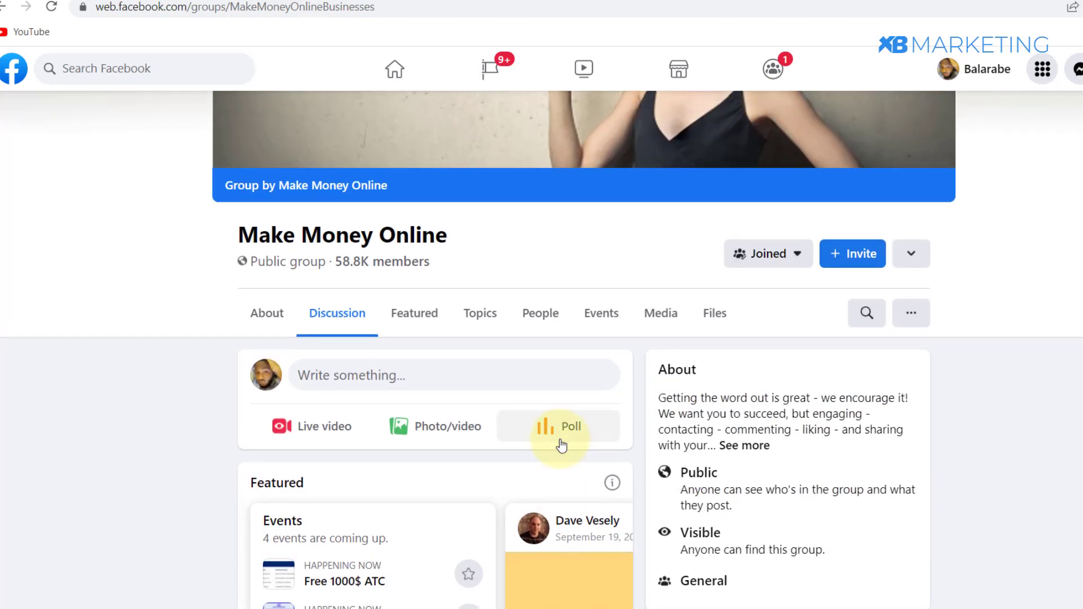
scroll(498, 450, "up", 1)
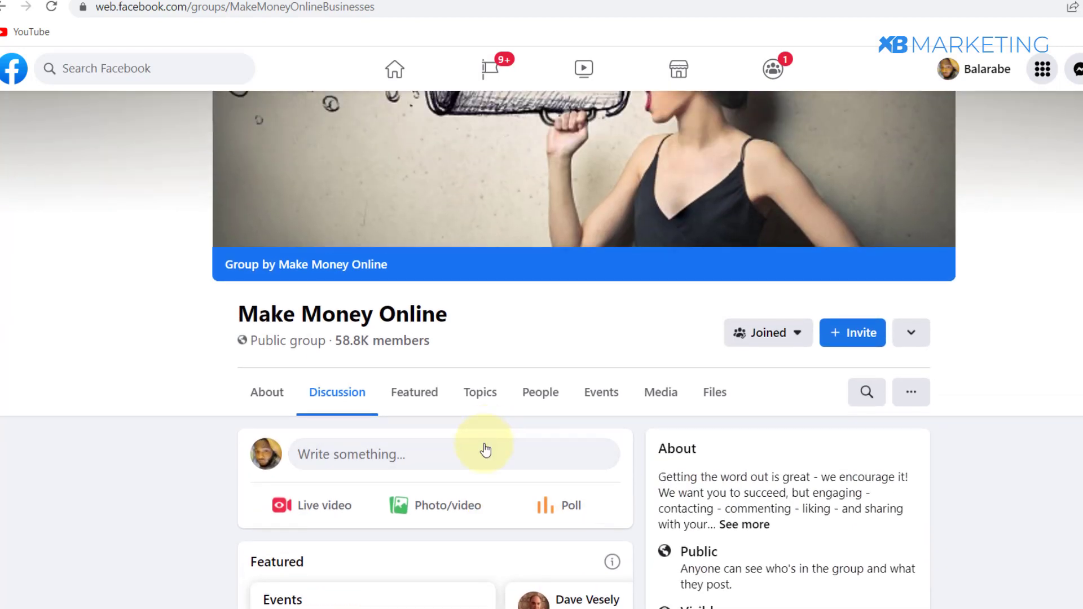
left_click(432, 455)
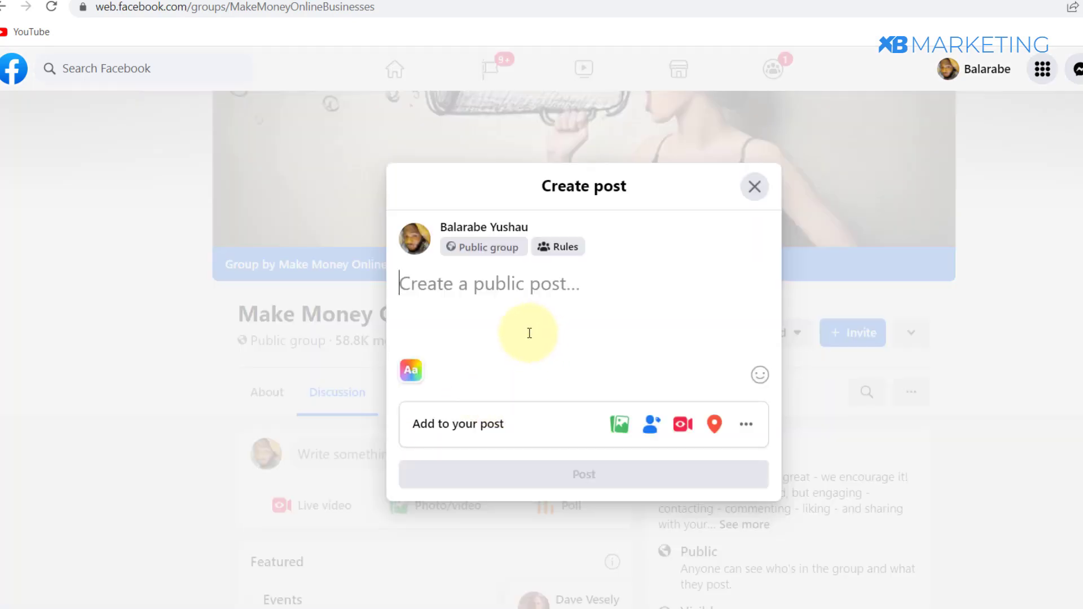
key("ctrl+v")
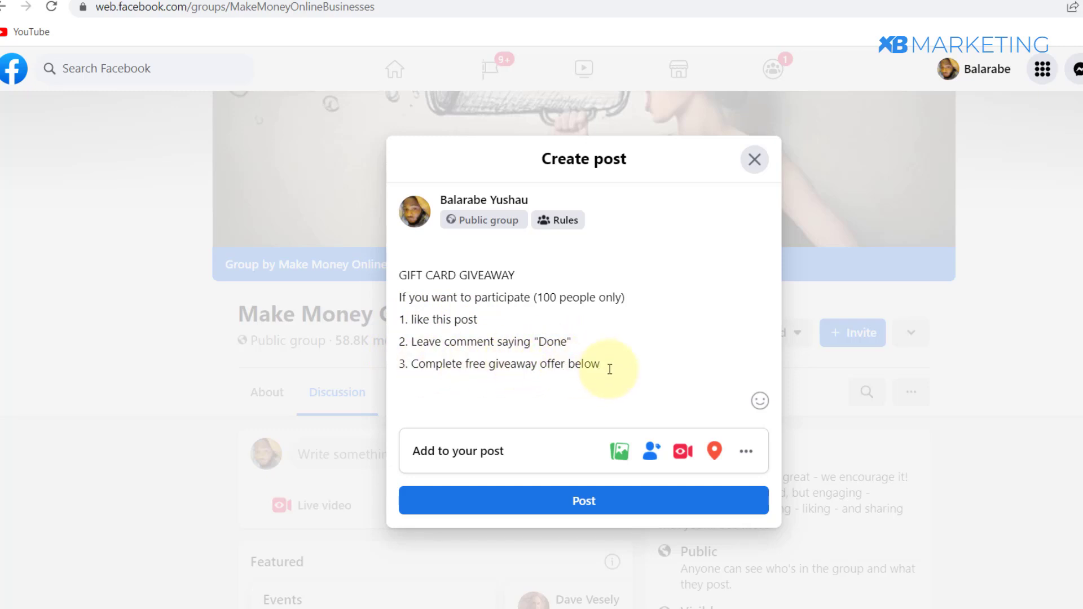
double_click(570, 364)
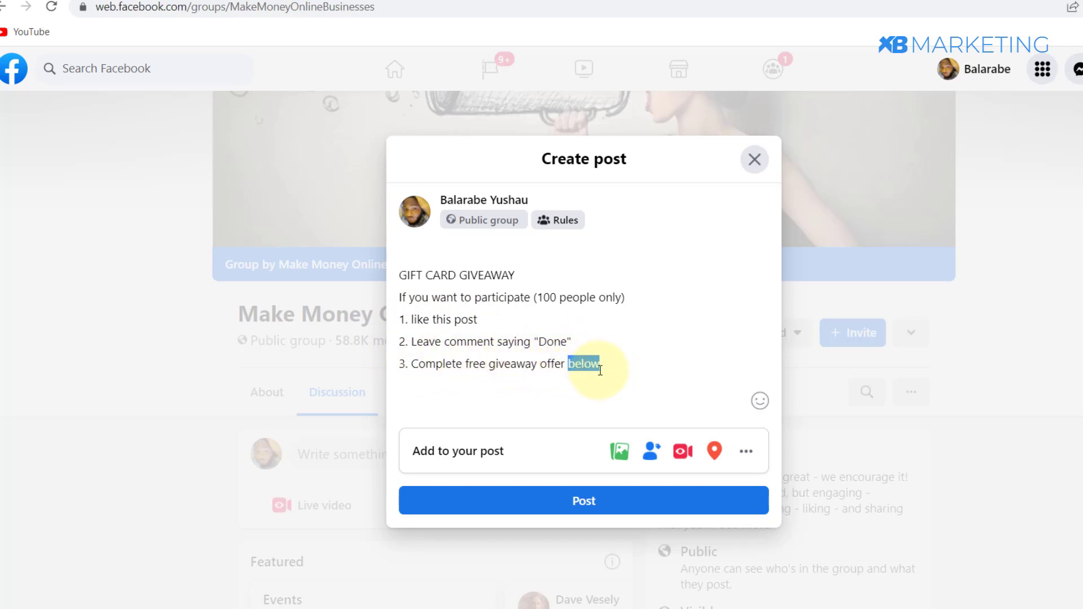
key("BackSpace")
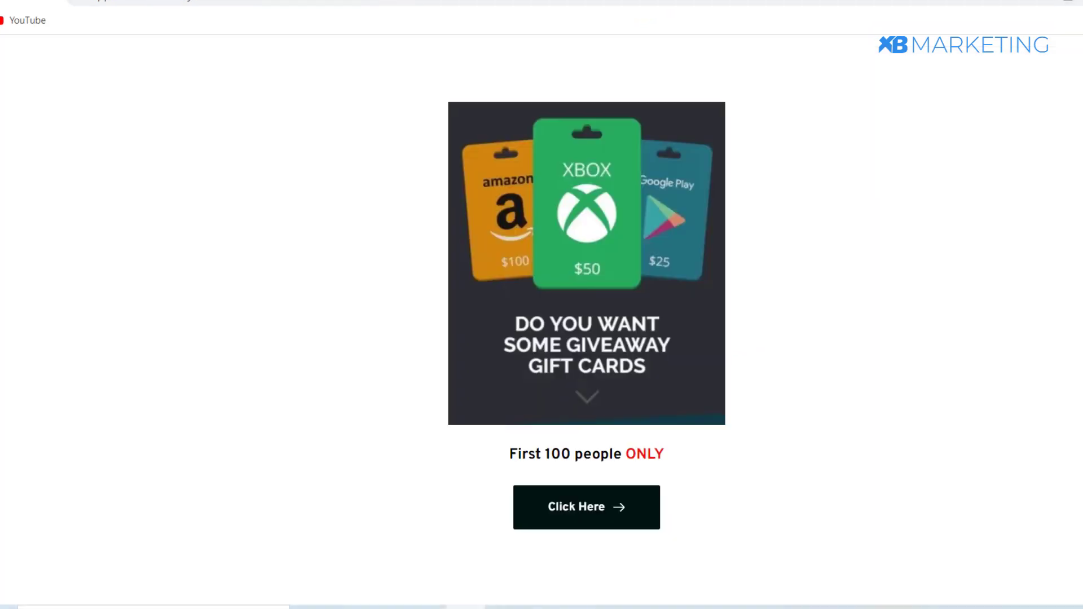
- Return to the Facebook 'make money online' group search results
left_click(248, 1)
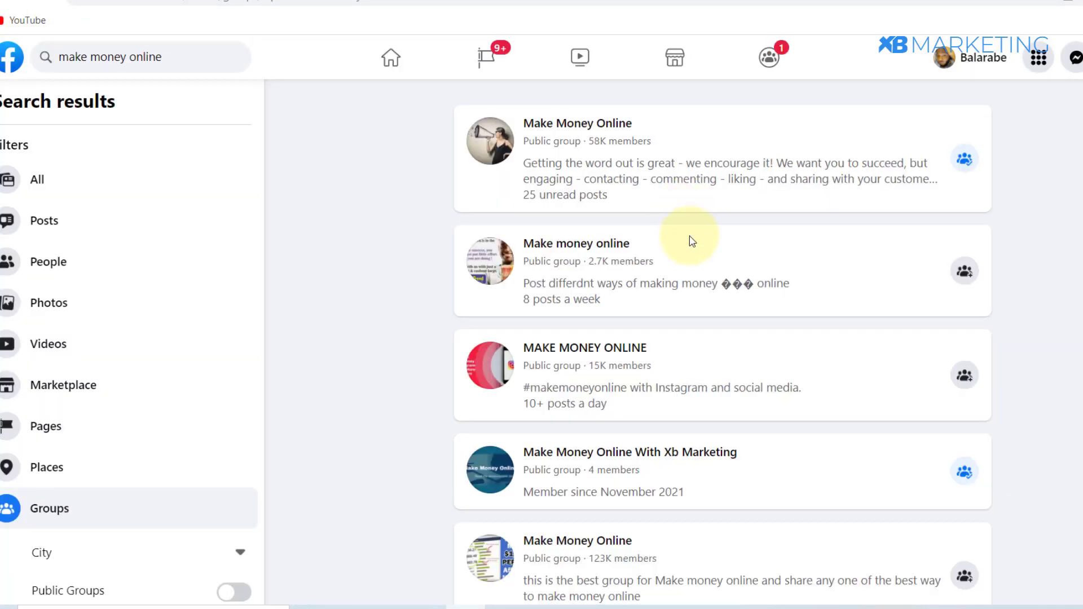
- Scroll through the 'make money online' group search results
scroll(690, 243, "down", 6)
scroll(691, 266, "down", 6)
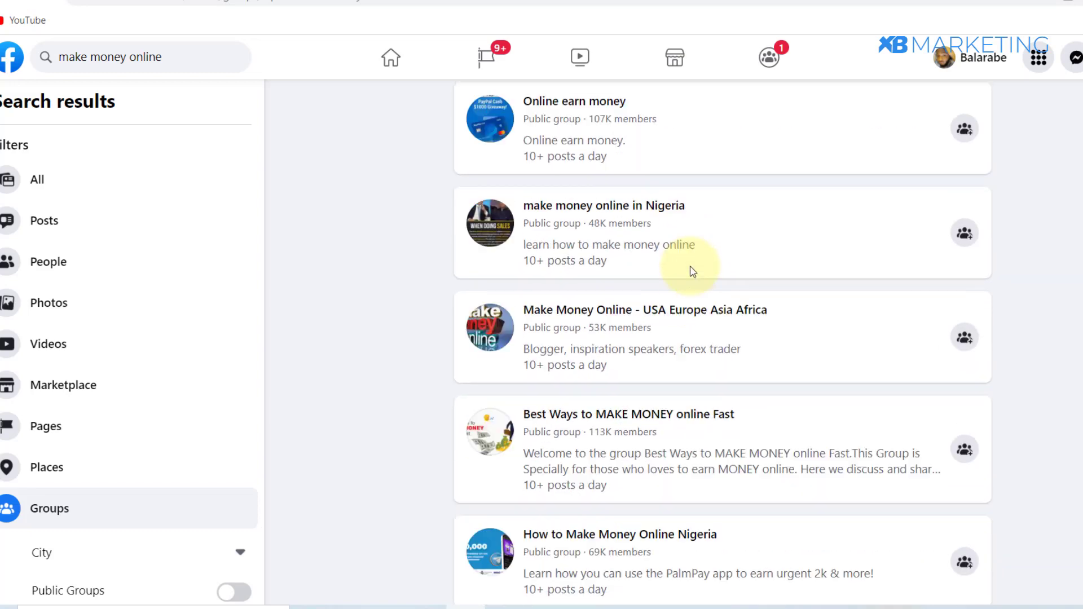
mouse_move(691, 262)
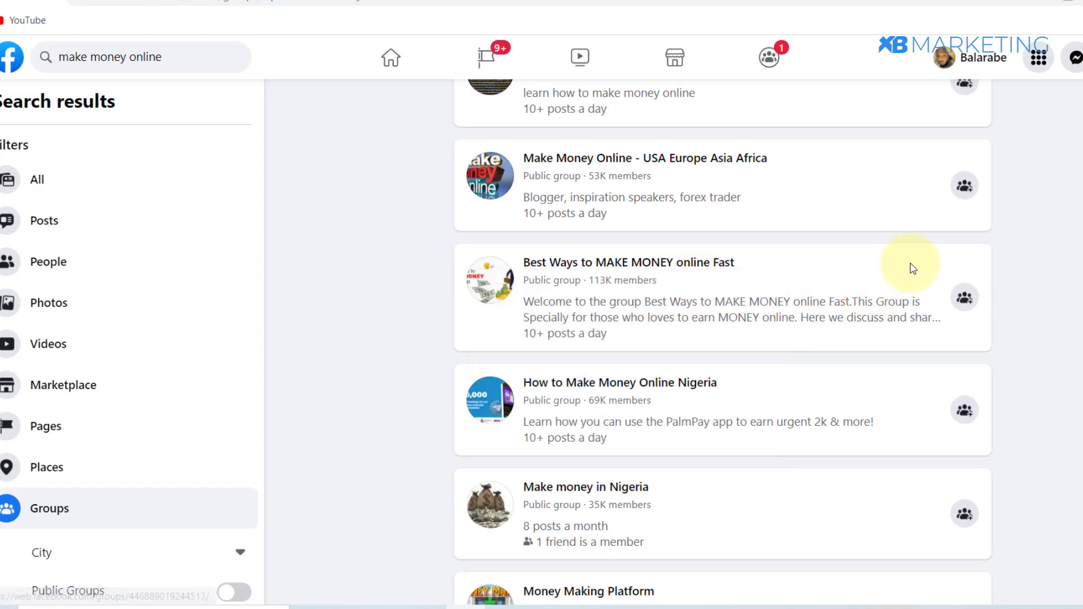
scroll(940, 210, "up", 7)
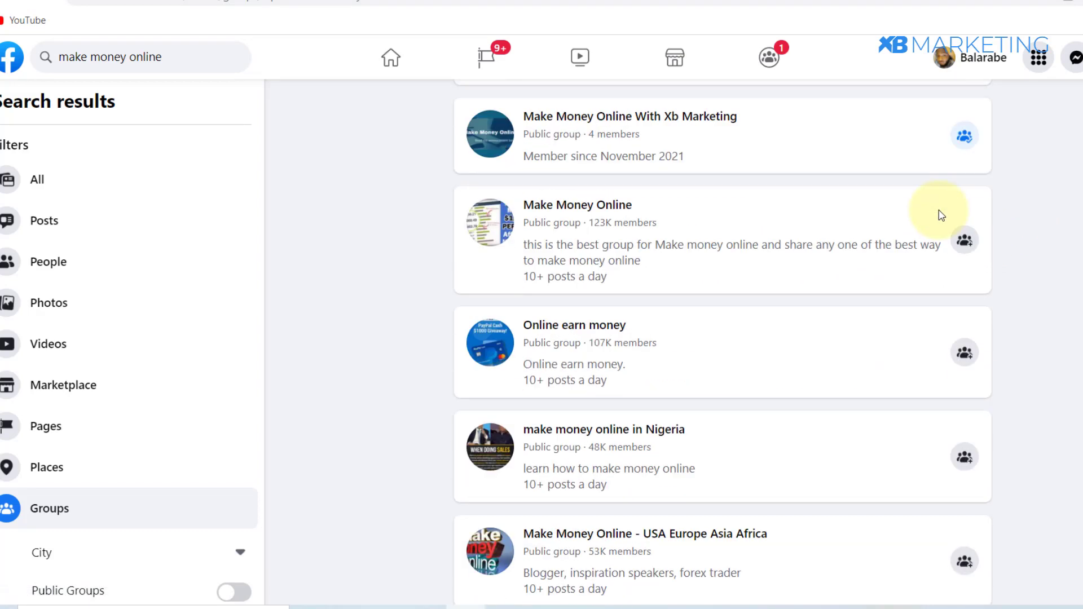
scroll(939, 210, "up", 1)
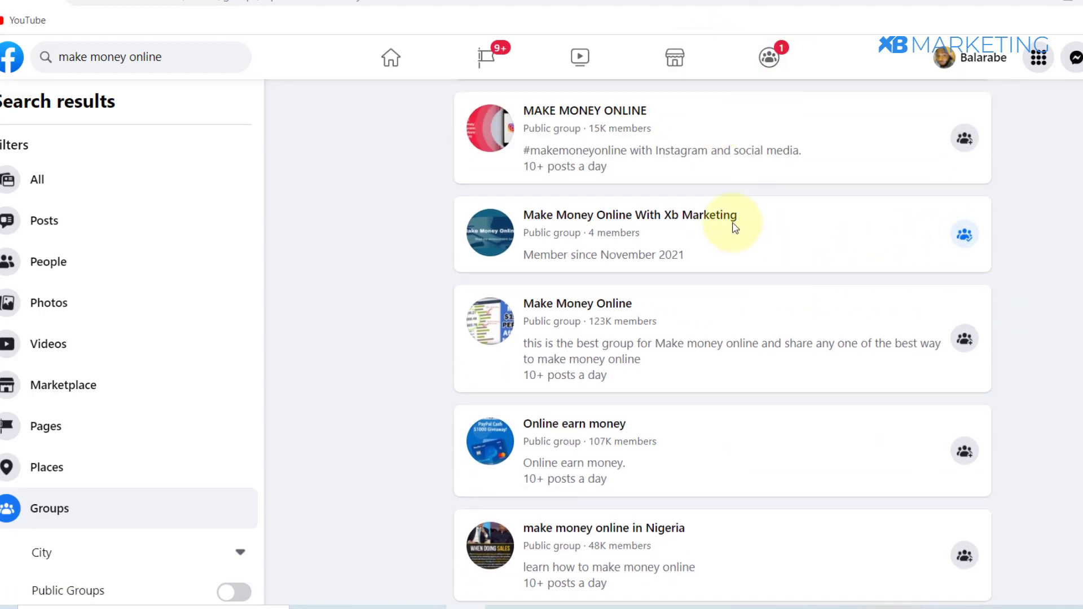
scroll(712, 228, "down", 3)
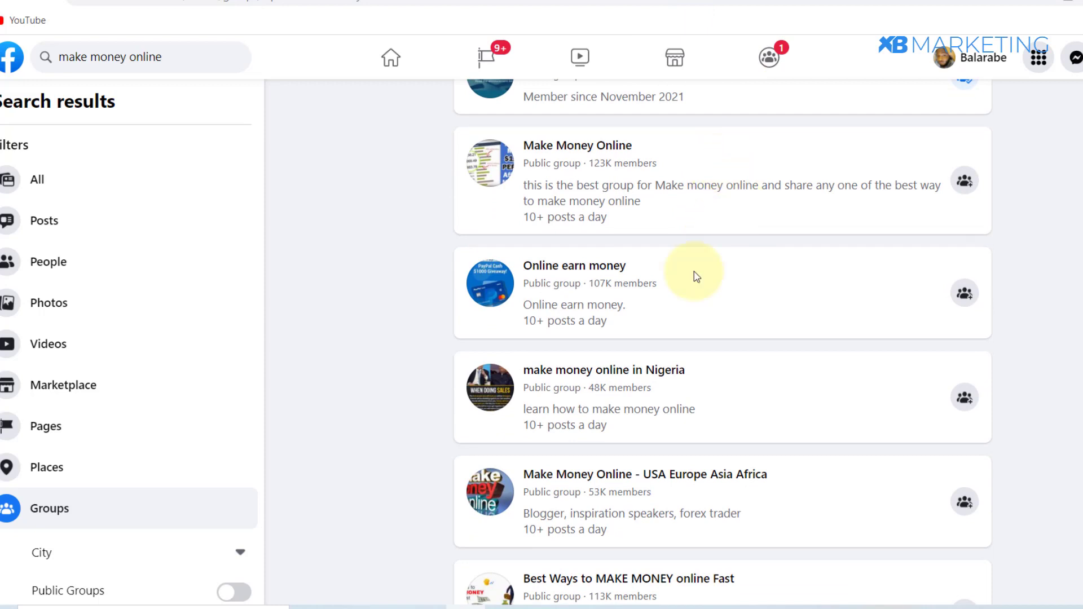
- Search Facebook for 'giveaway' instead of 'make money online'
left_click(134, 57)
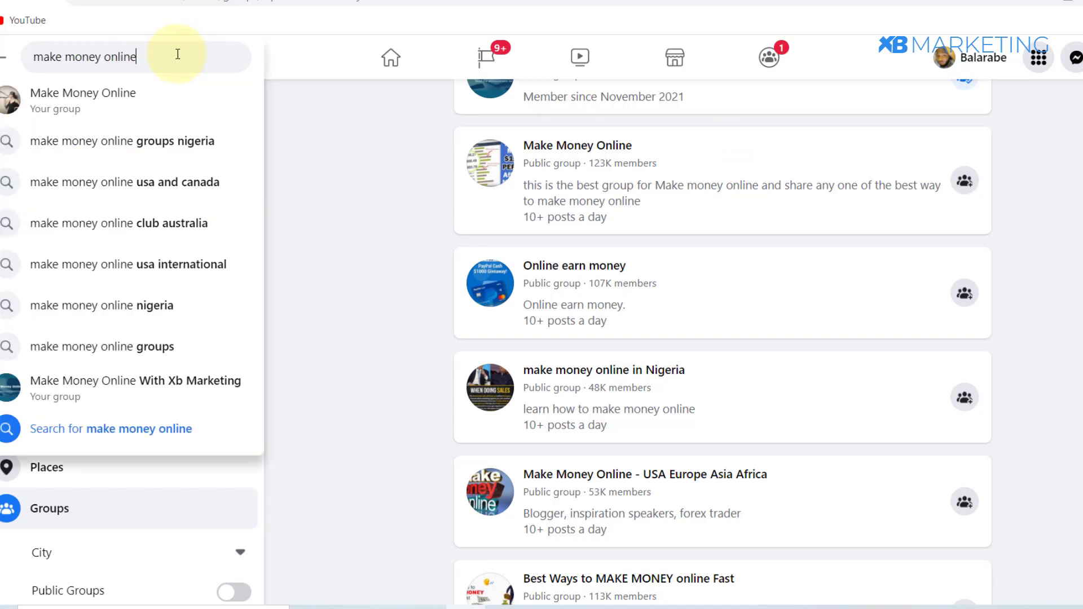
key("ctrl+a")
type("gibe")
key("BackSpace")
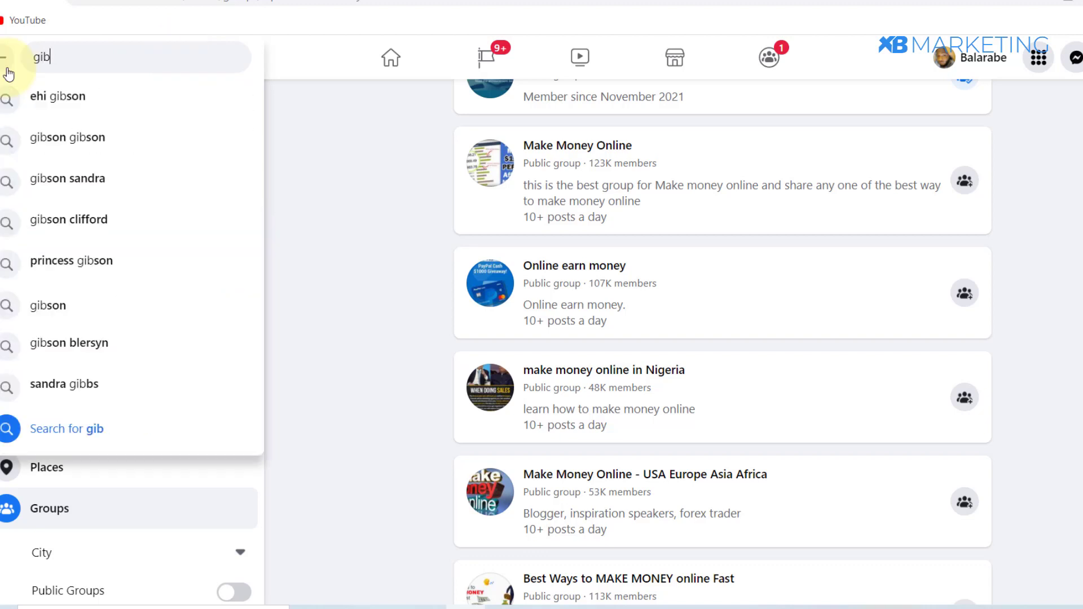
key("BackSpace")
type("veway")
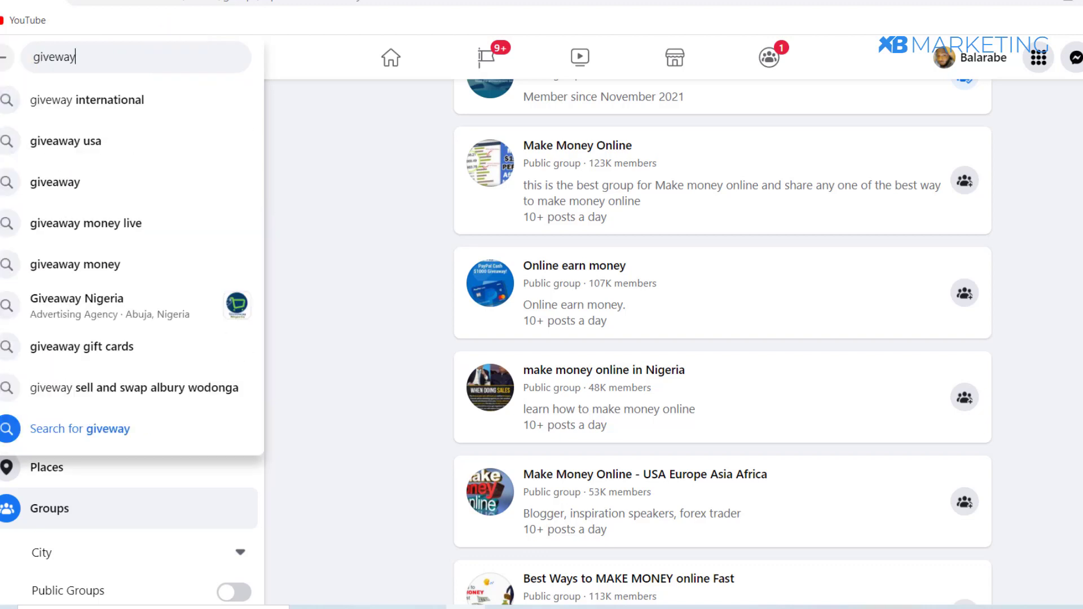
left_click(94, 194)
- Filter the 'giveaway' results to Groups and browse the listed groups
left_click(69, 503)
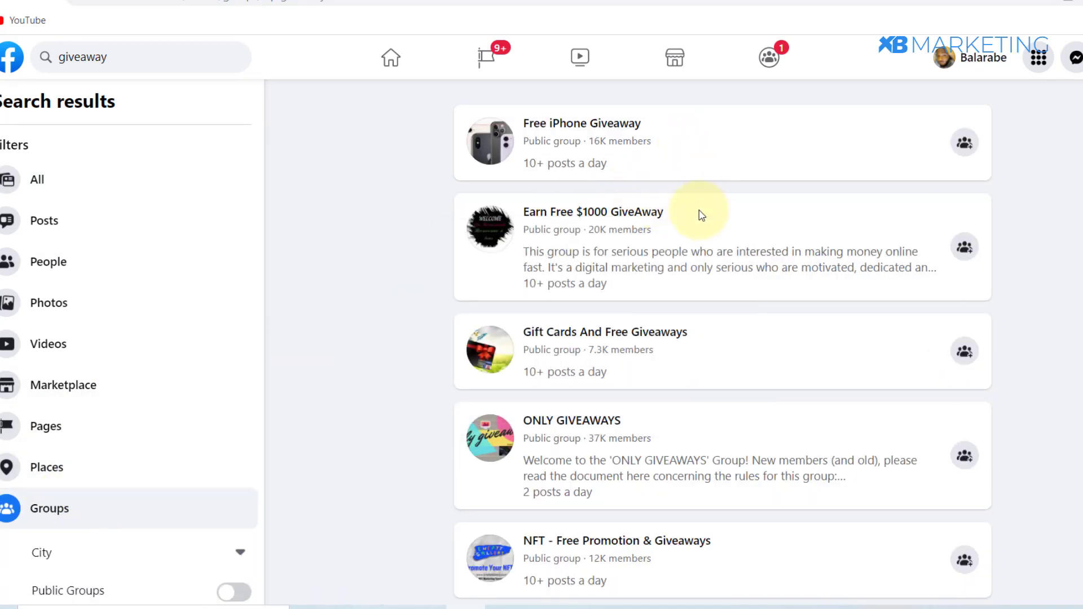
scroll(700, 214, "down", 5)
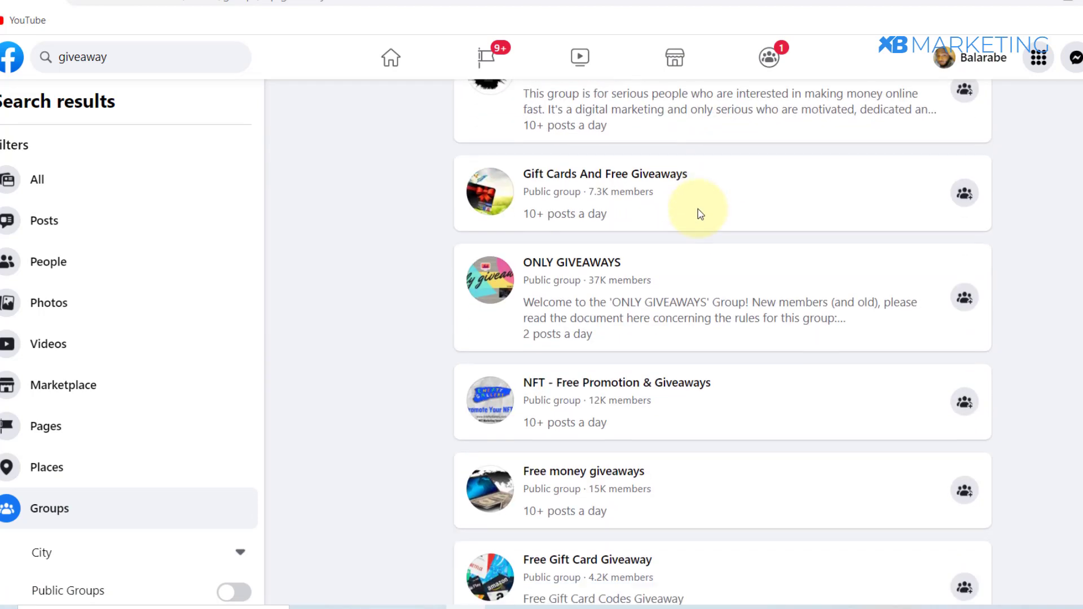
scroll(699, 220, "down", 6)
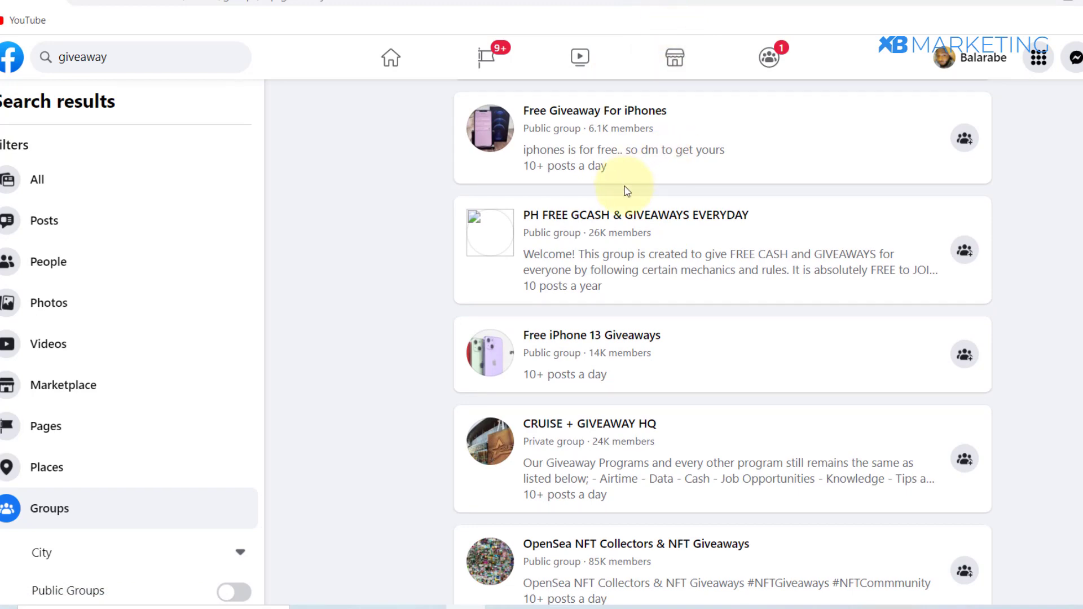
scroll(636, 189, "down", 4)
scroll(638, 188, "down", 4)
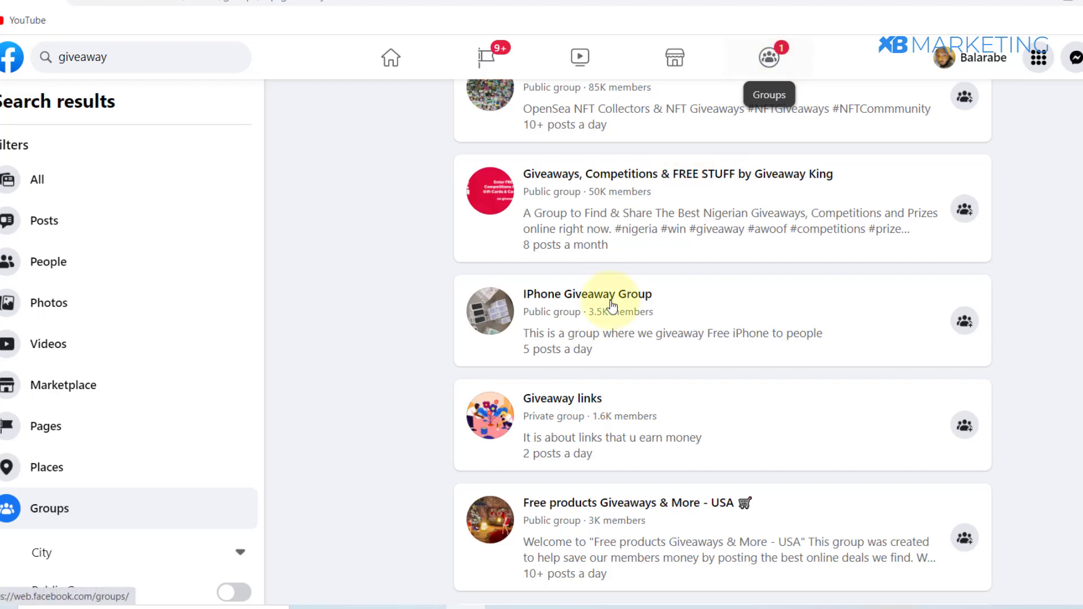
scroll(682, 338, "down", 4)
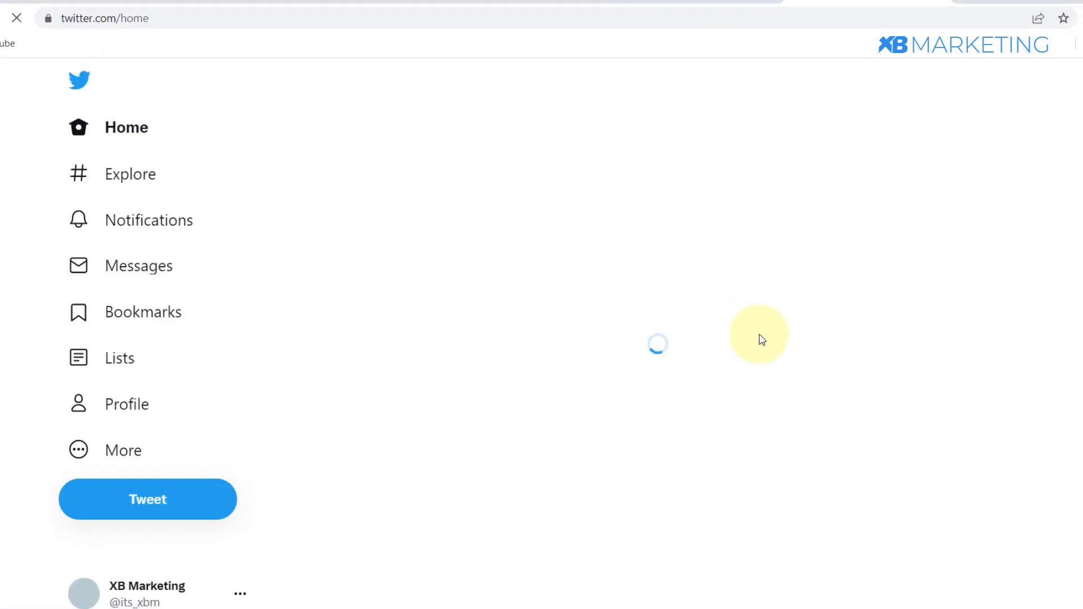
- Paste the prepared GIFT CARD GIVEAWAY announcement into a new tweet
left_click(413, 130)
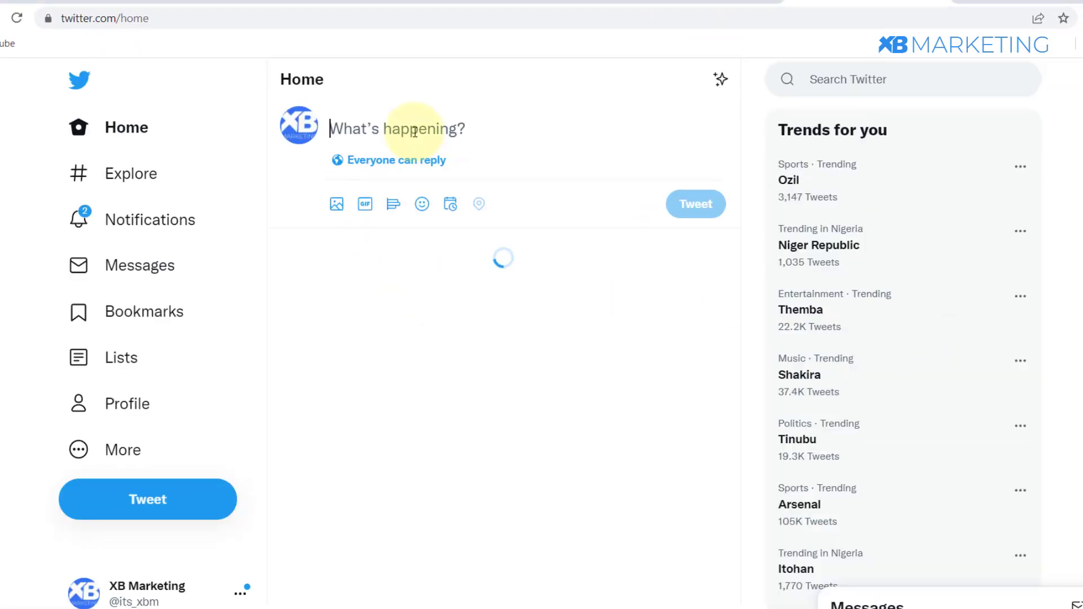
type("GIFT CARD GIVEAWAY If you want to participate (100 people only) 1. like this post 2. Leave comment aying \"Done\" 3. Complete free giveaway offer below")
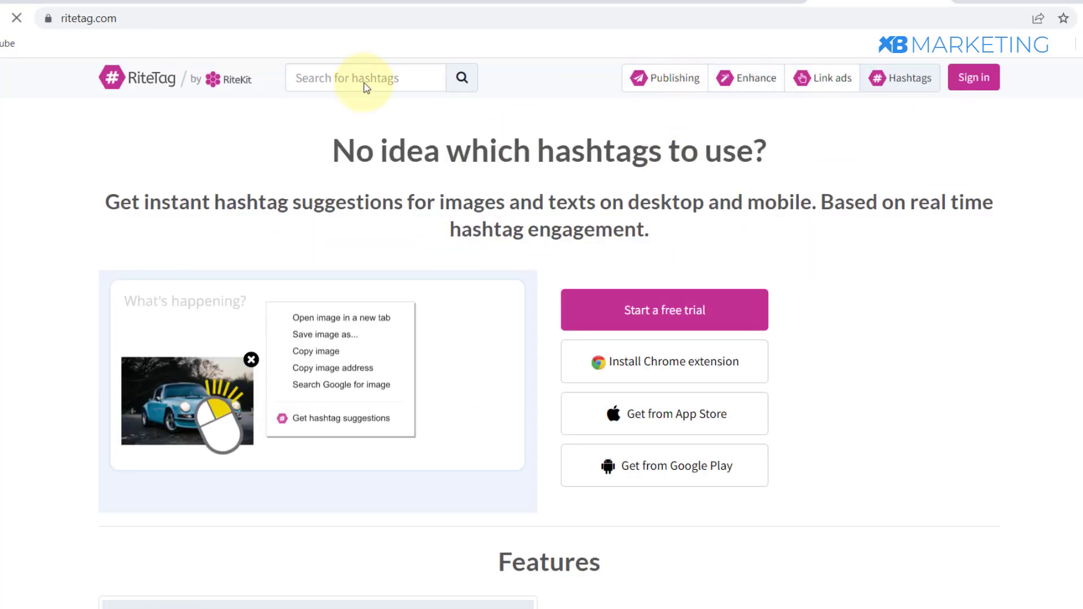
- Find popular giveaway hashtags in RiteTag (#giveaway, #win, #gift, #giftcard), then return to the tweet draft
left_click(340, 80)
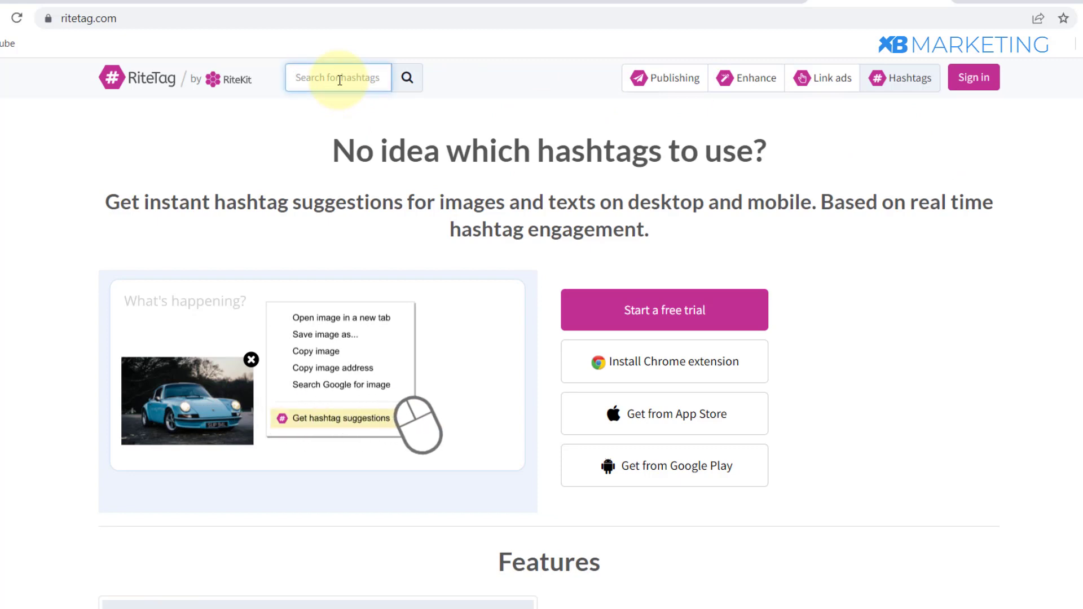
type("gl")
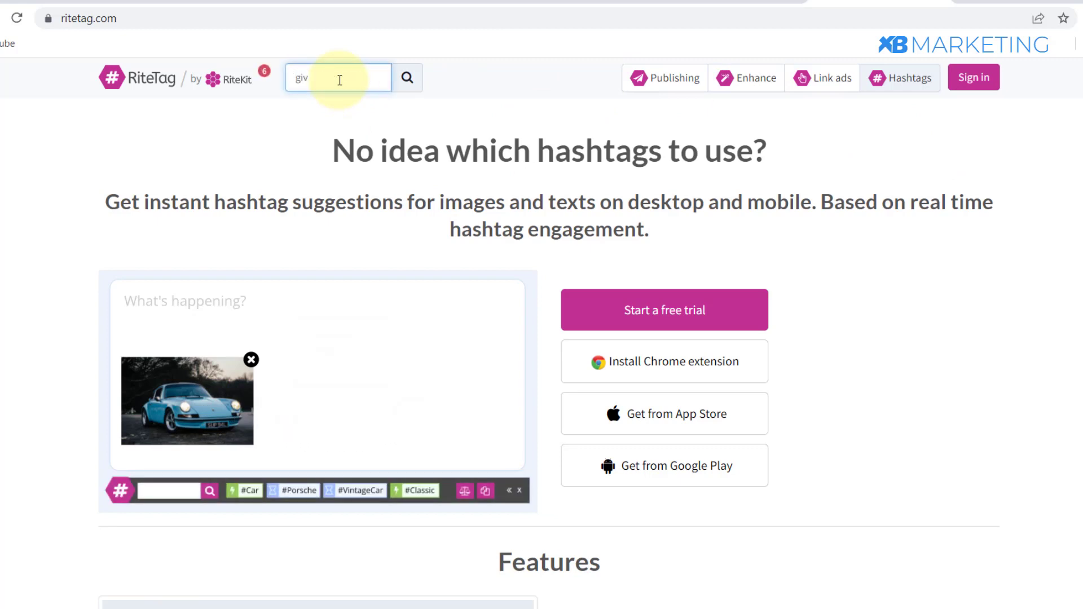
type("ve")
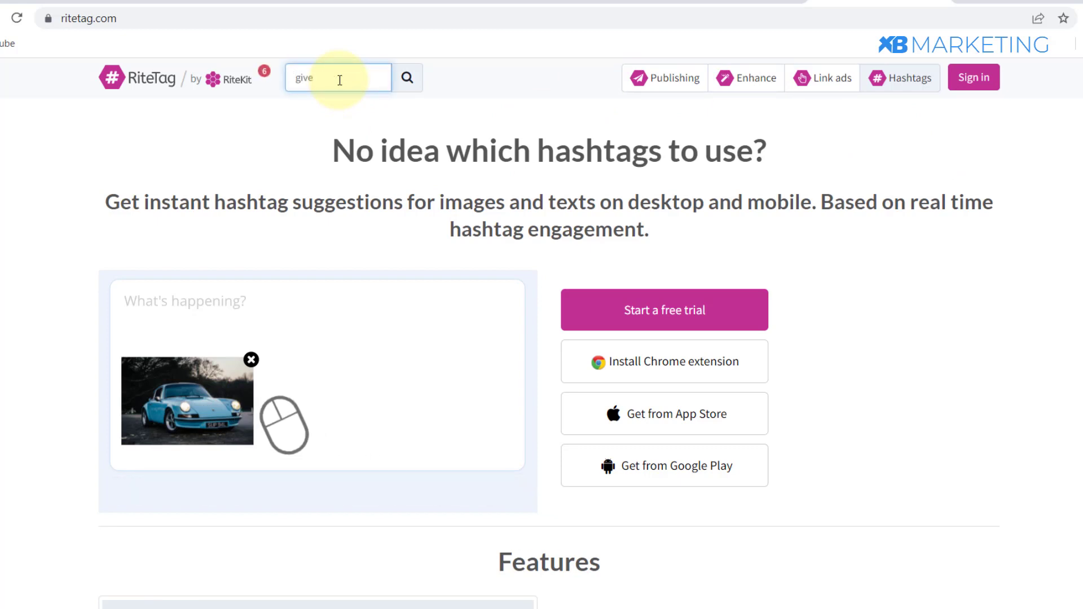
type("away")
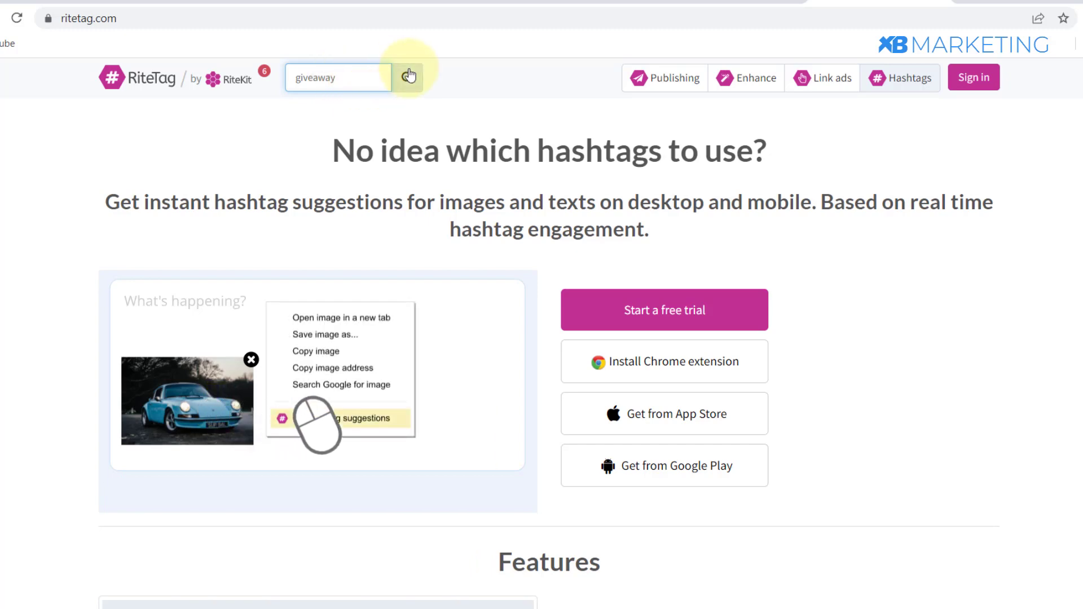
left_click(409, 79)
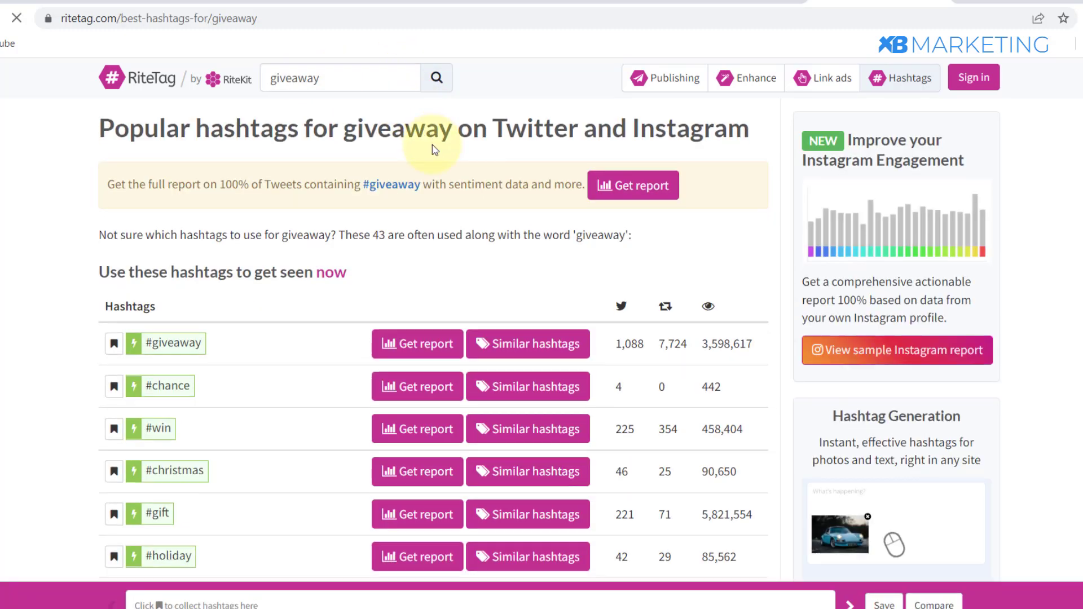
scroll(424, 145, "down", 3)
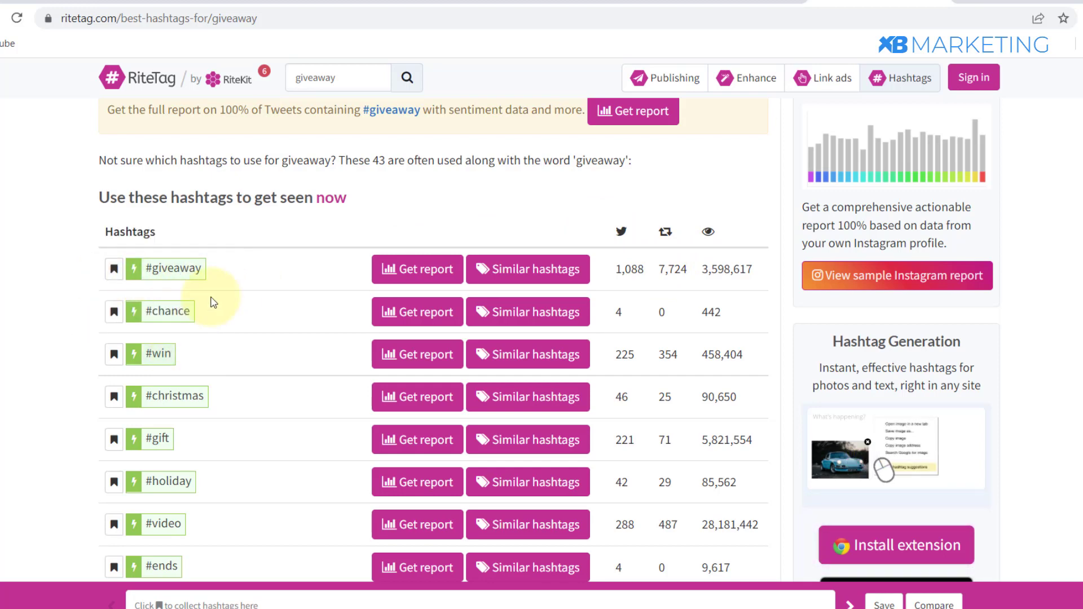
scroll(157, 262, "down", 1)
scroll(158, 262, "down", 6)
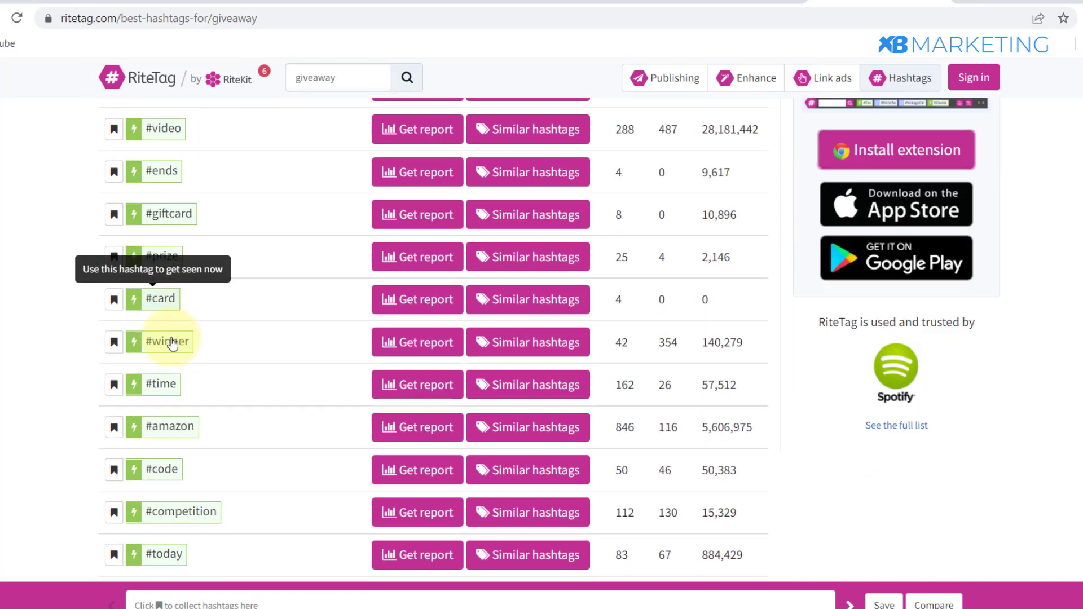
left_click(673, 2)
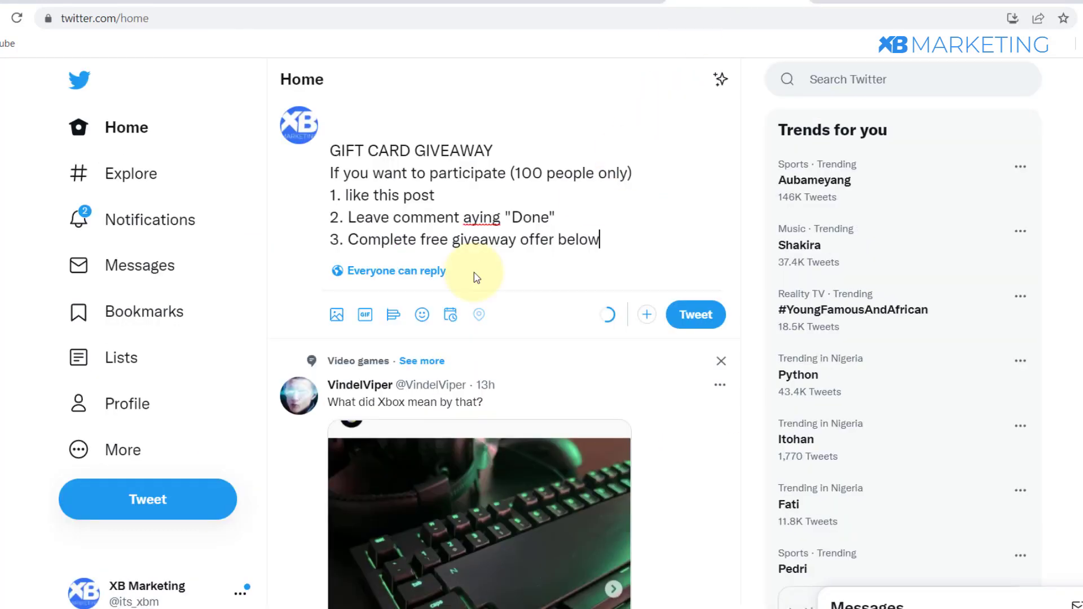